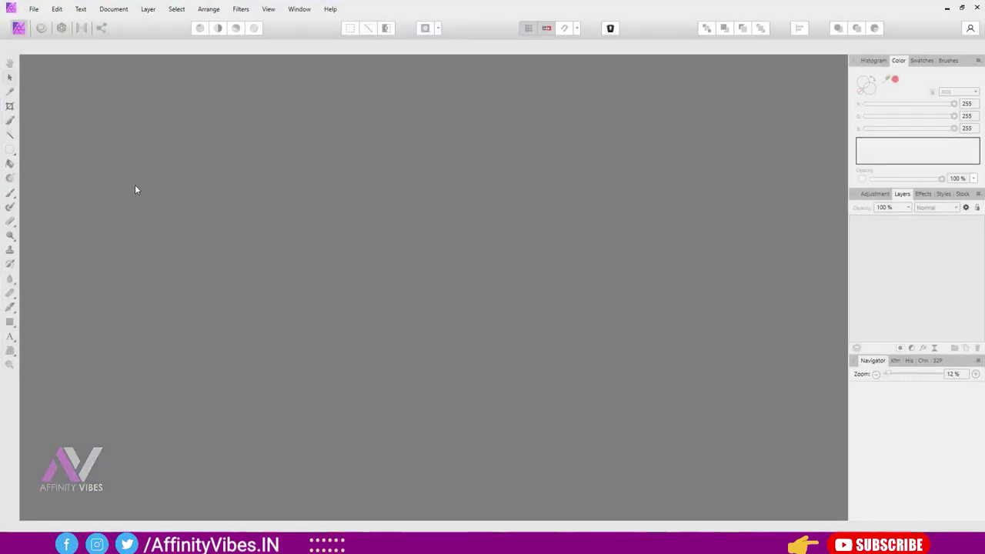
Step: Open woman.jpg and duplicate its Background layer with Ctrl+J
click(34, 9)
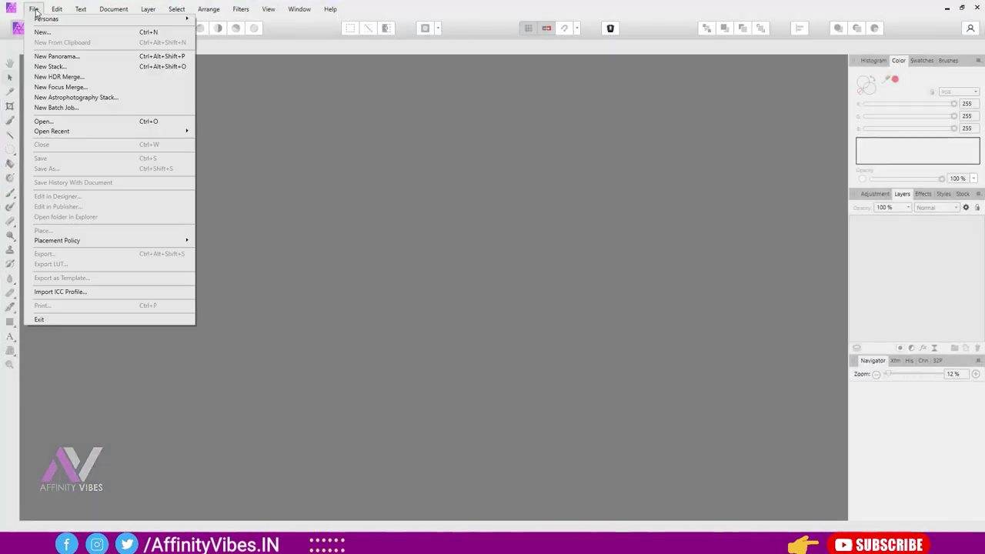
click(42, 123)
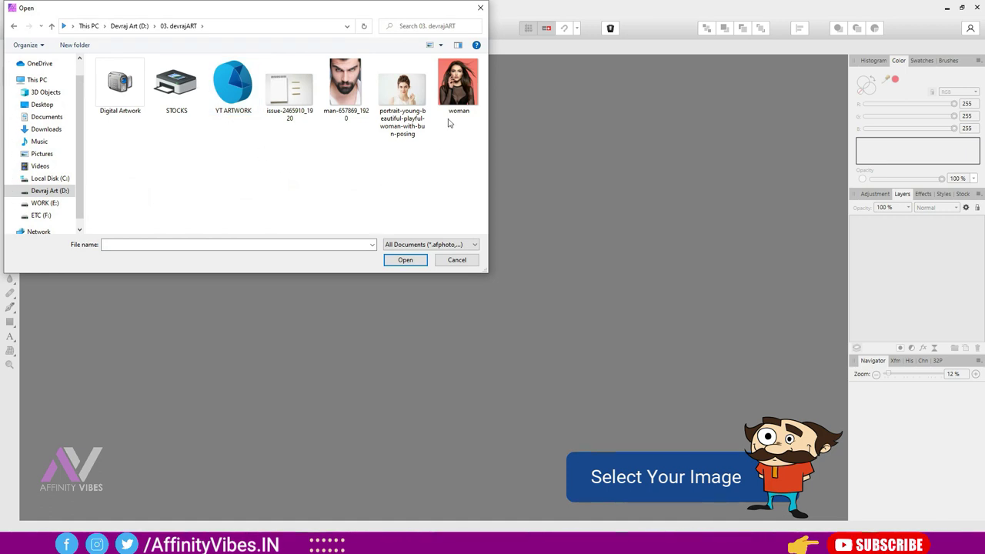
click(455, 100)
double_click(455, 103)
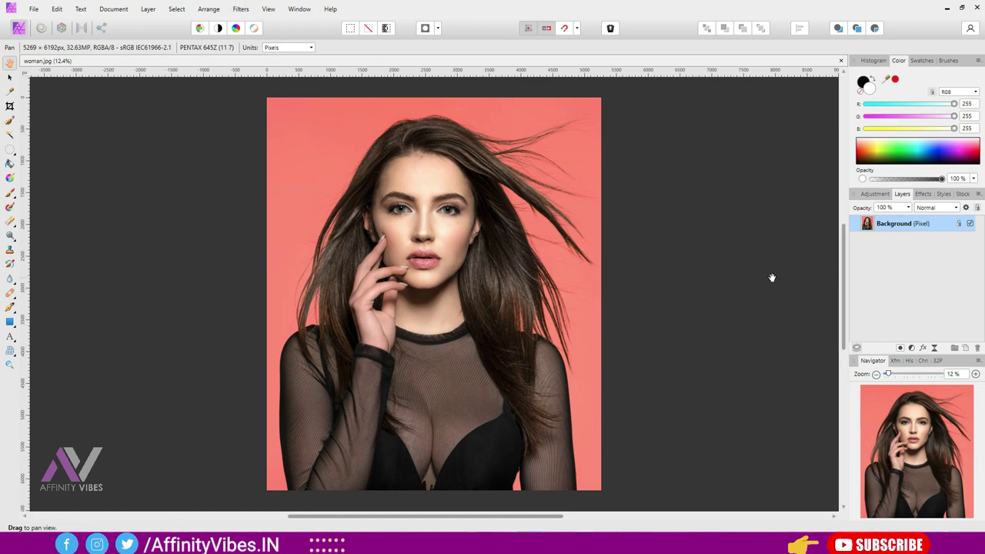
key(ctrl+j)
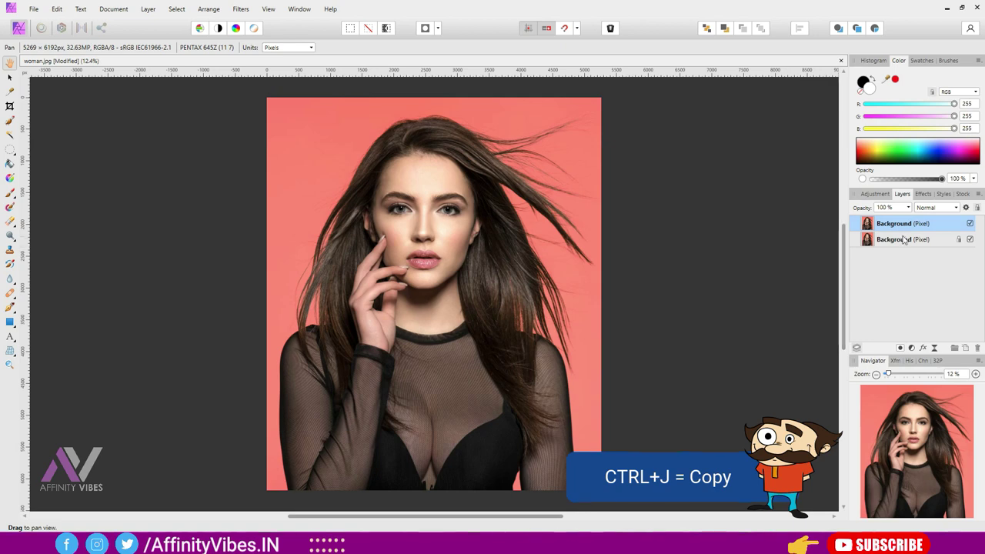
Step: Add a Black and White adjustment layer, then select the upper Background copy
click(910, 347)
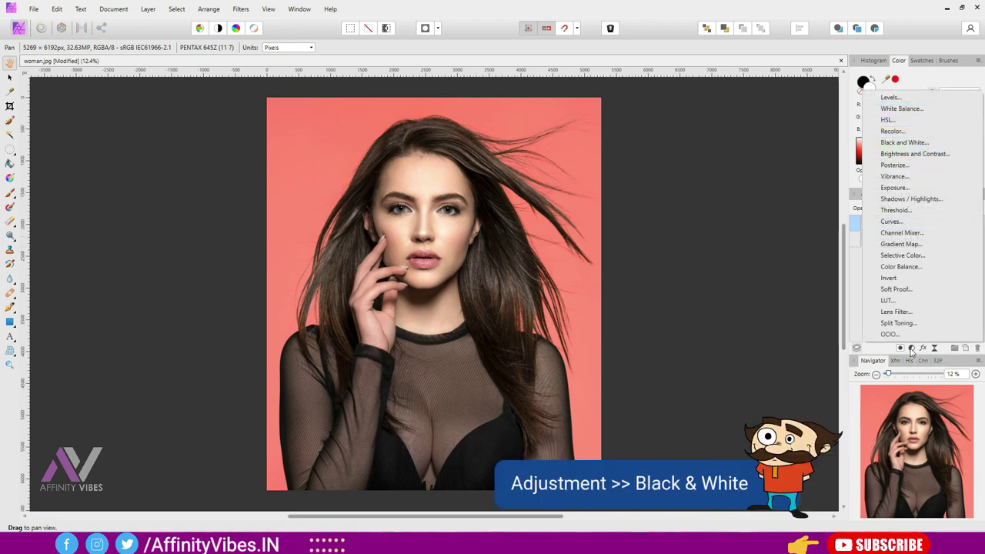
click(904, 143)
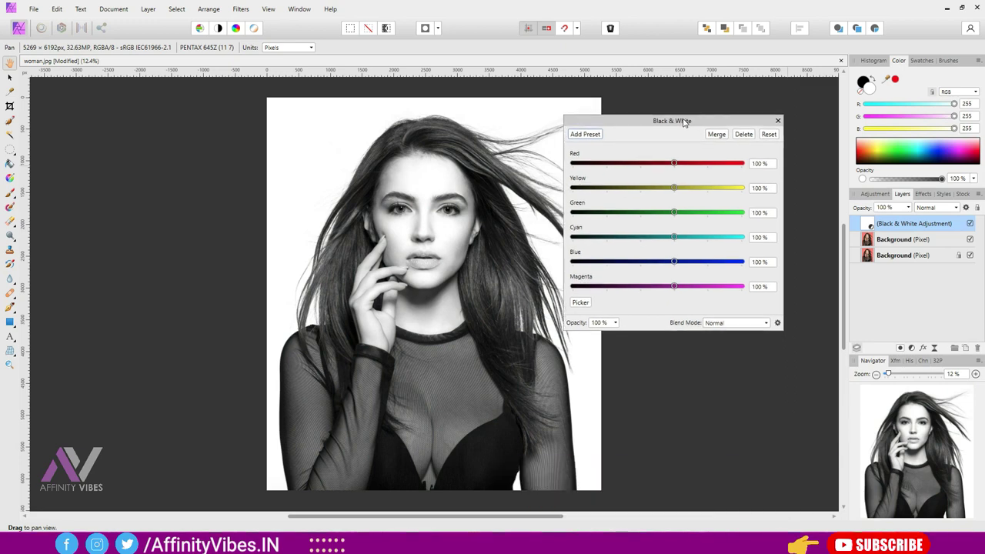
drag(685, 112, 683, 127)
click(777, 126)
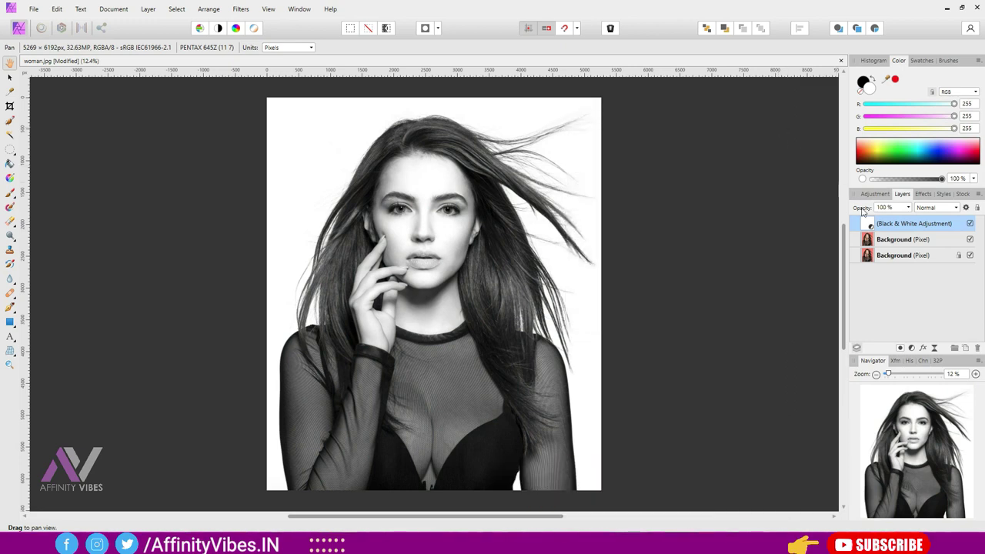
click(889, 241)
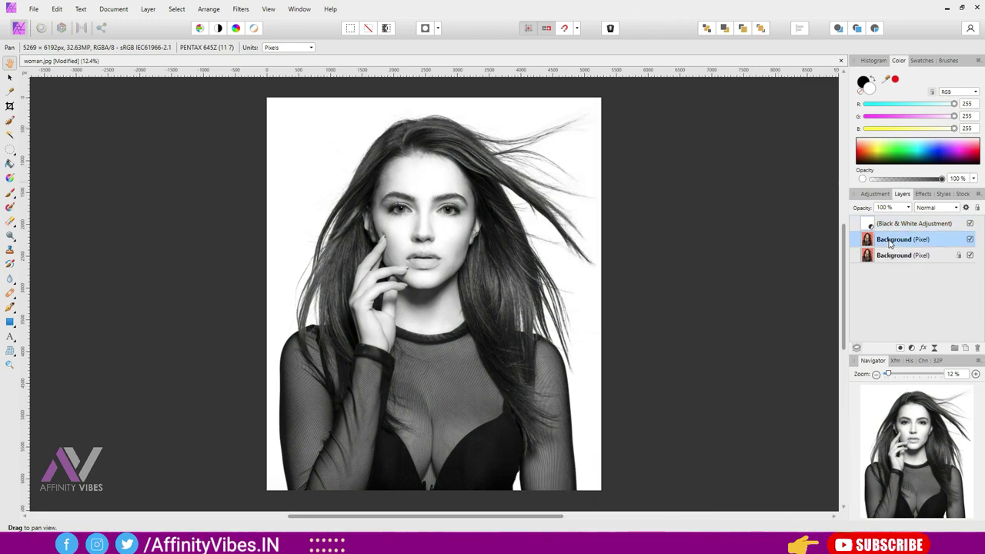
click(927, 207)
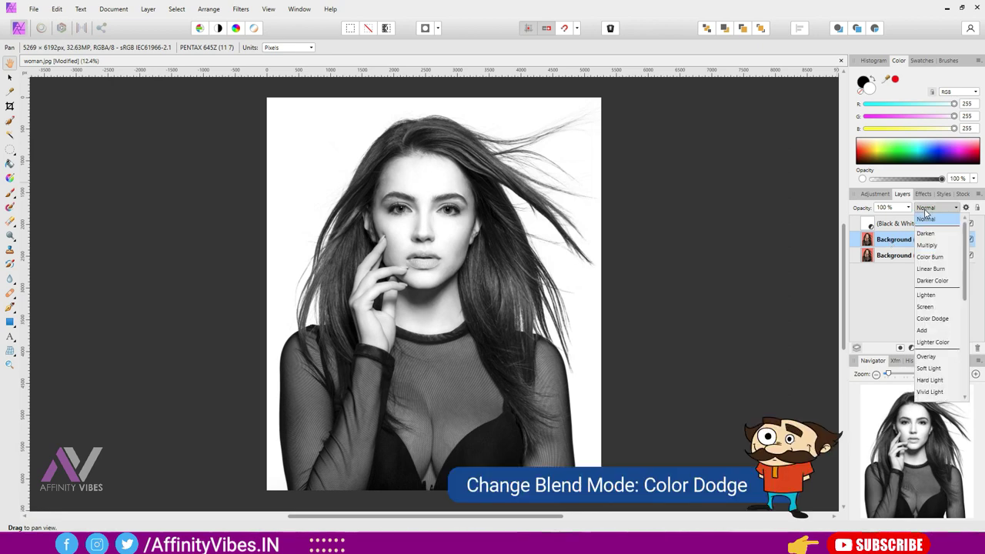
Step: Set the upper Background copy to Color Dodge blending and invert it
click(937, 318)
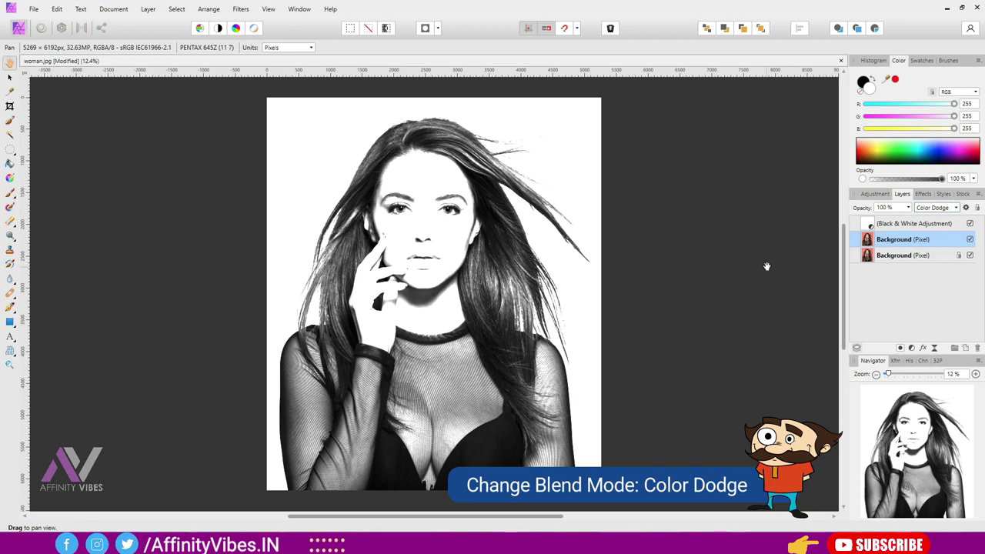
key(ctrl+i)
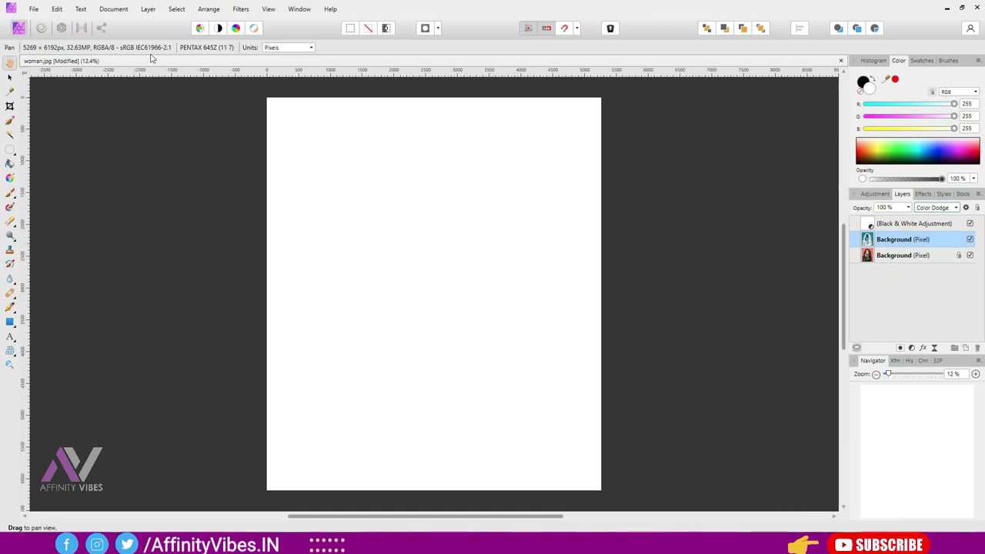
Step: Apply a Gaussian Blur of about 67.5 px radius to the inverted Color Dodge copy
click(239, 9)
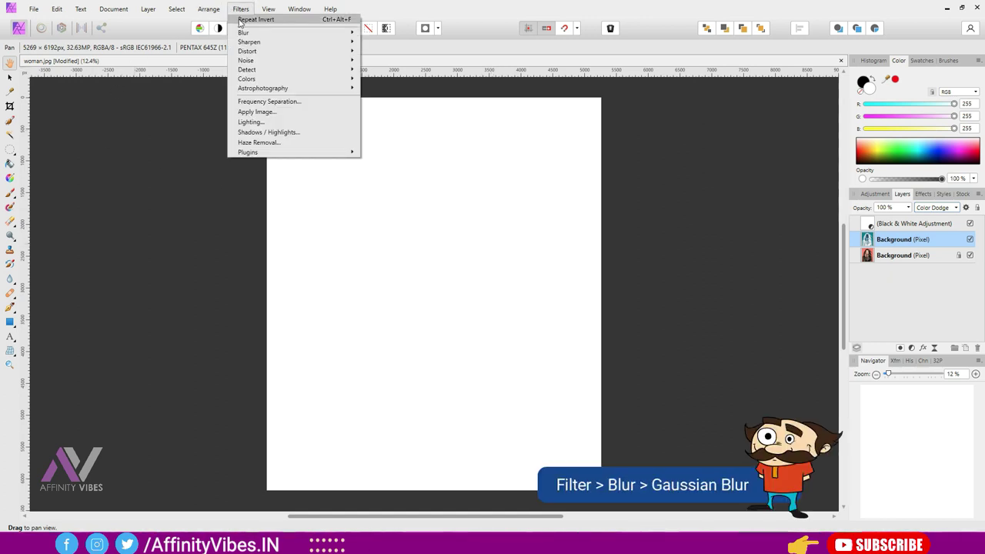
mouse_move(244, 32)
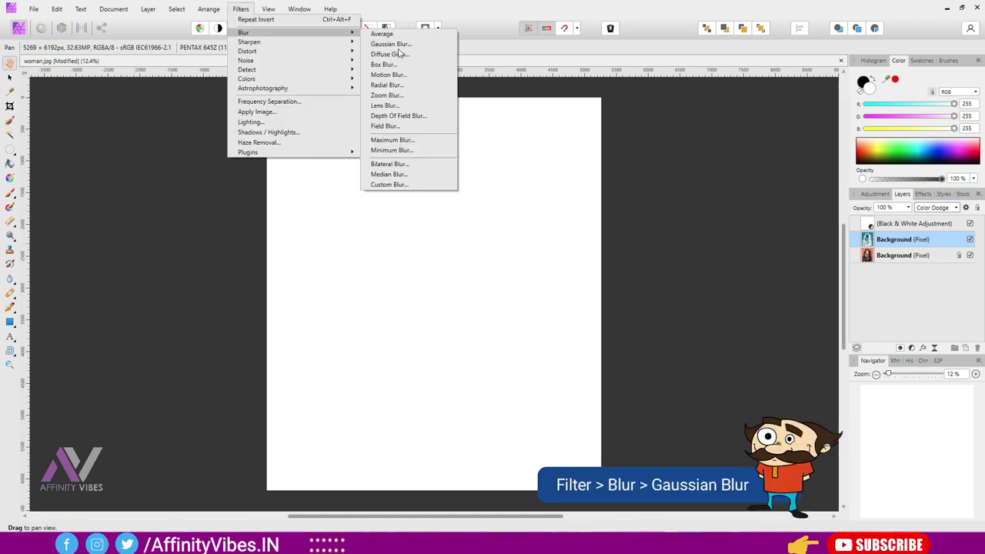
click(397, 45)
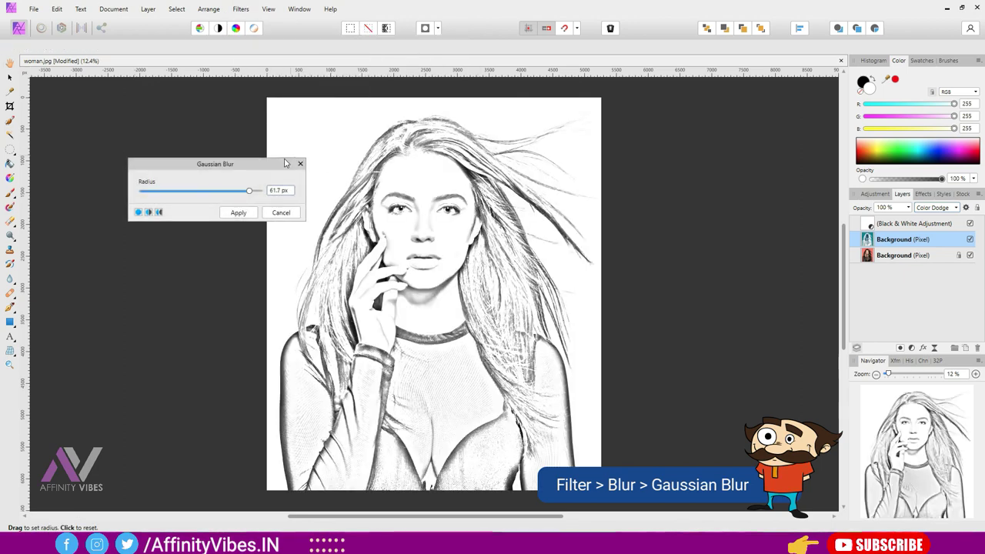
mouse_move(277, 163)
mouse_down()
mouse_move(770, 149)
mouse_move(675, 179)
mouse_move(757, 179)
mouse_up()
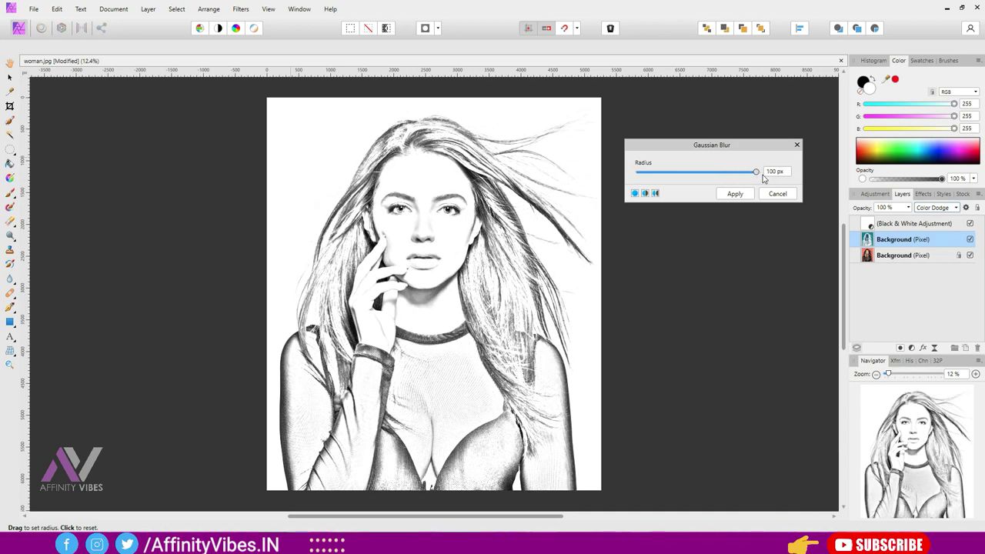
drag(762, 178, 748, 178)
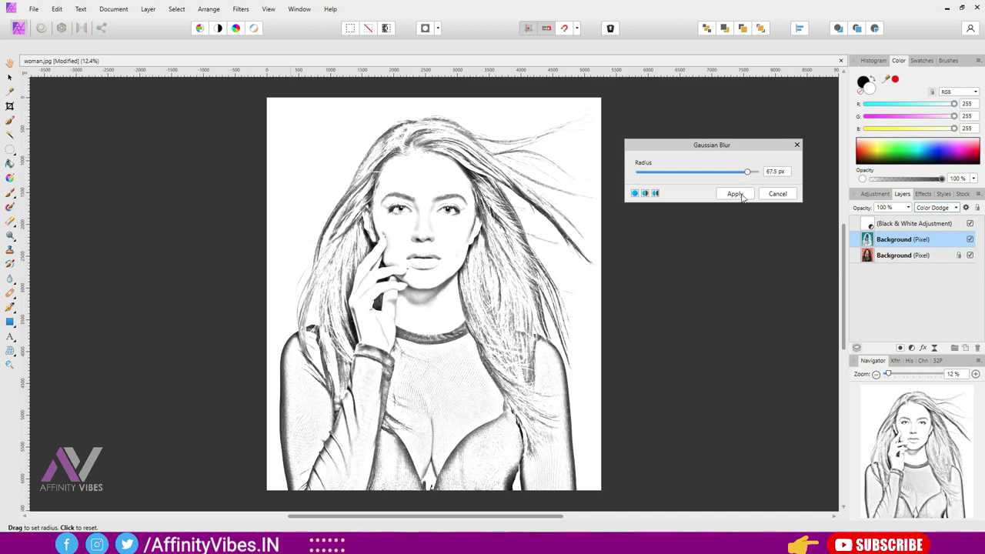
click(738, 194)
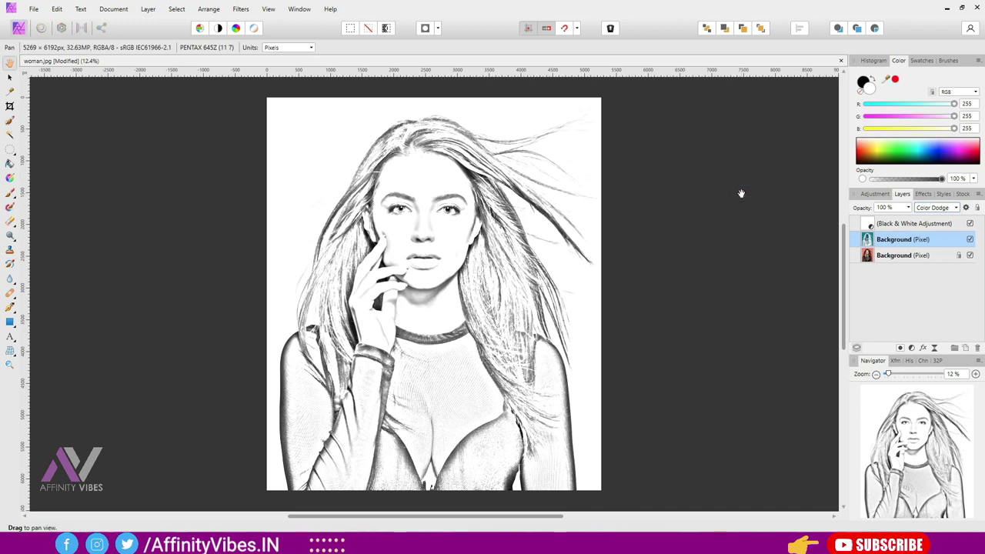
Step: Add a Levels layer above Black & White: black level 14%, gamma 0.923, output black 9%
click(915, 225)
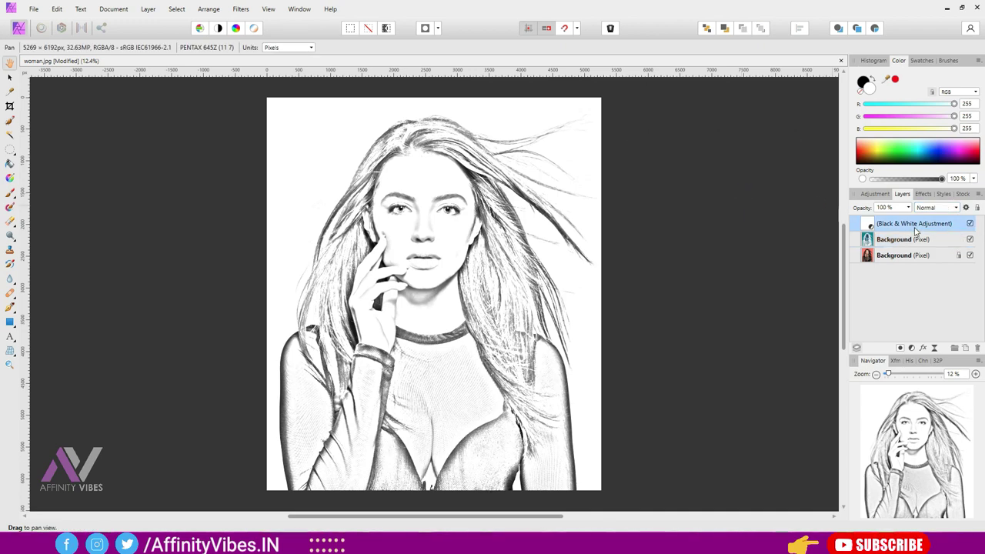
click(912, 348)
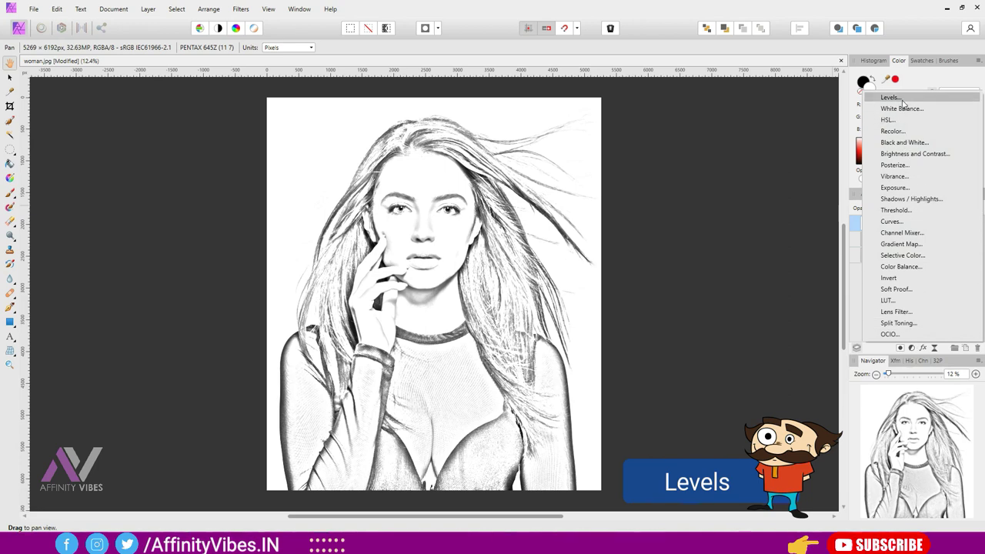
click(896, 98)
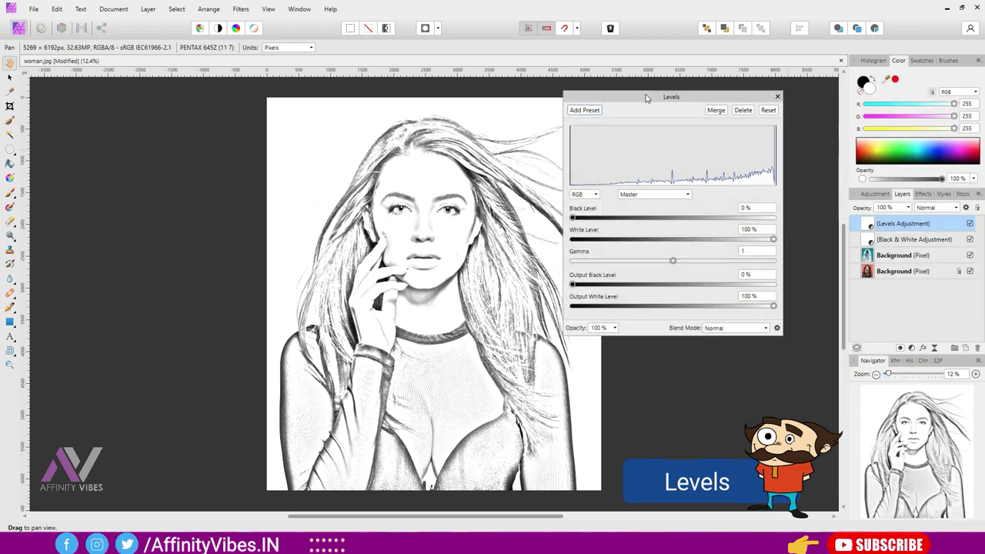
drag(585, 230, 611, 231)
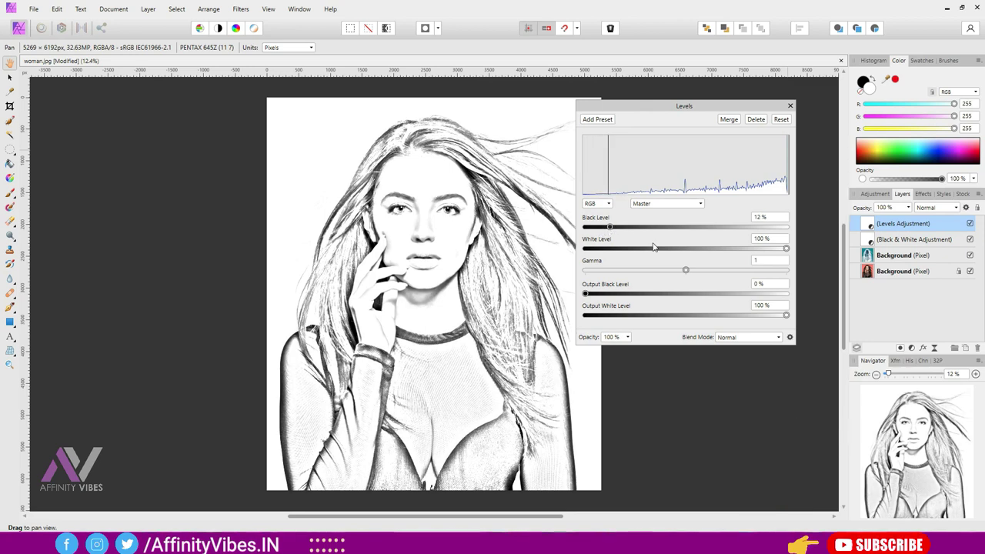
drag(786, 251, 790, 250)
mouse_move(685, 270)
mouse_down()
mouse_move(699, 271)
mouse_move(677, 271)
mouse_up()
drag(610, 228, 615, 230)
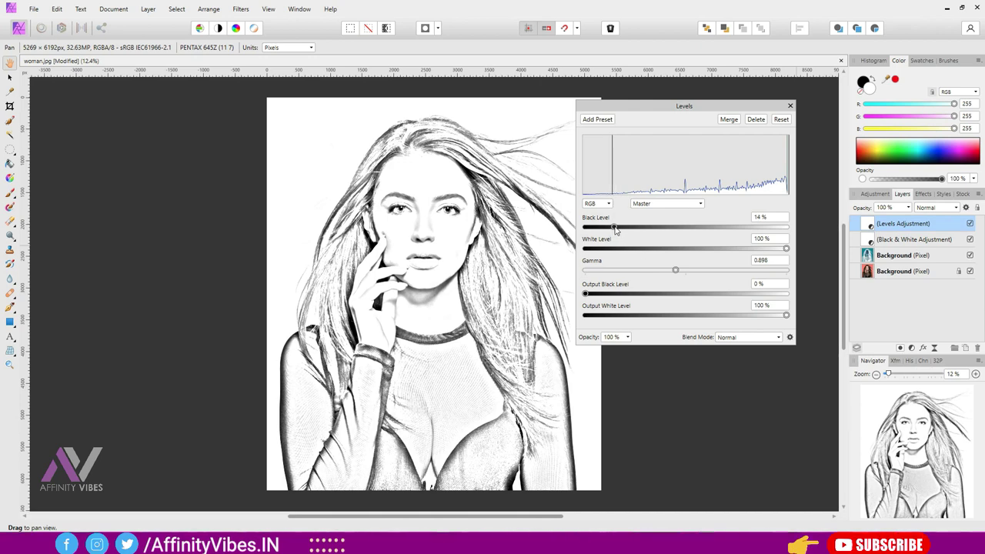
drag(673, 270, 677, 270)
drag(586, 294, 617, 294)
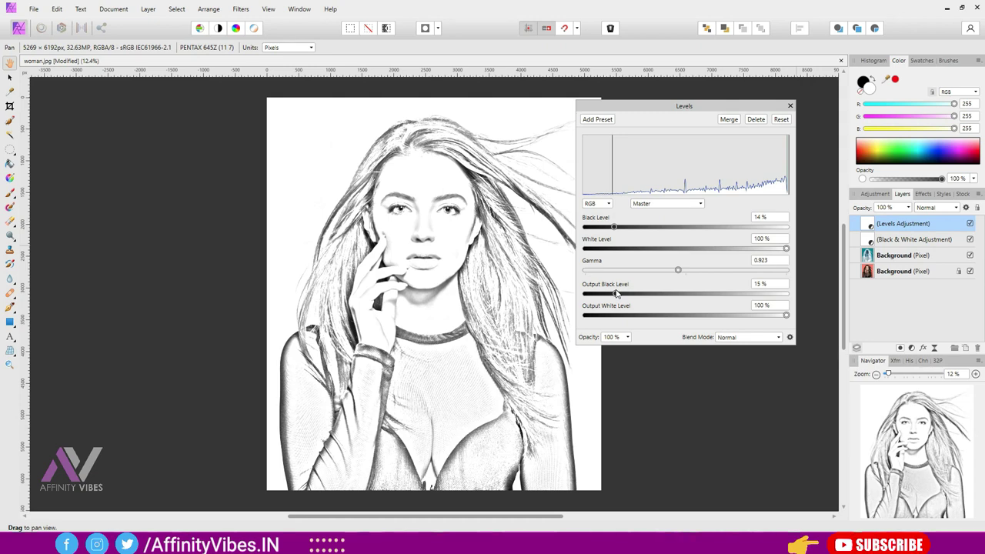
mouse_move(608, 295)
mouse_down()
mouse_move(581, 294)
mouse_move(608, 295)
mouse_up()
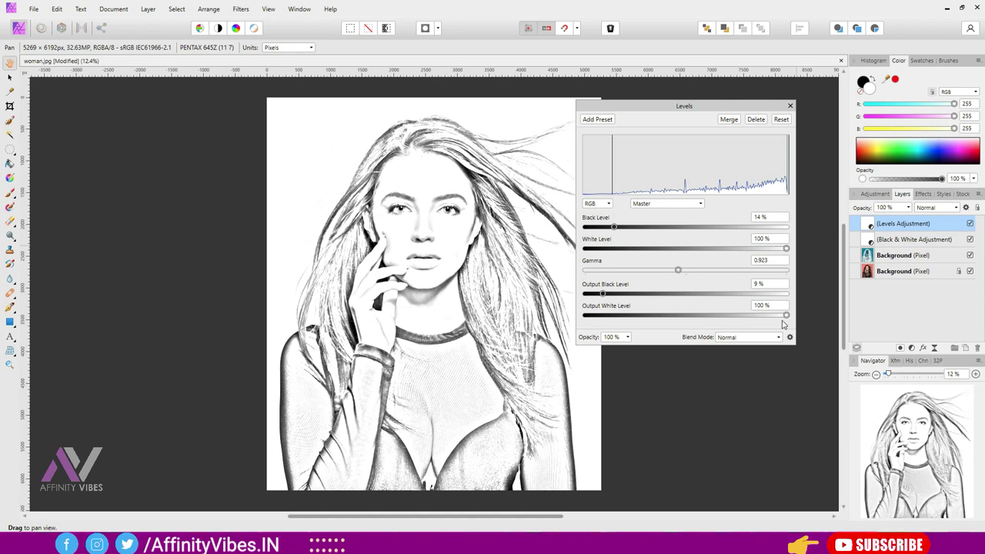
Step: Select the Levels, Black & White and both Background layers and group them
click(790, 105)
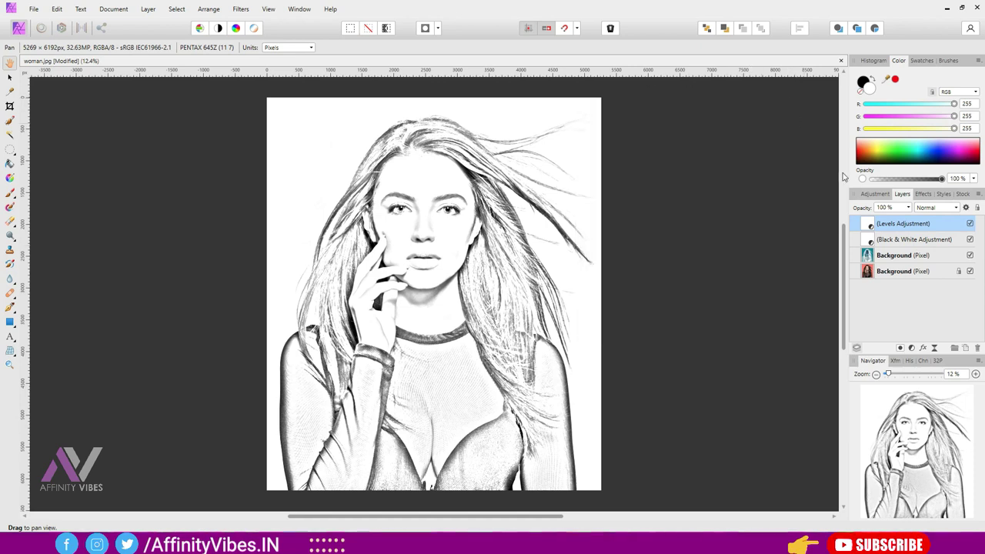
shift+click(896, 274)
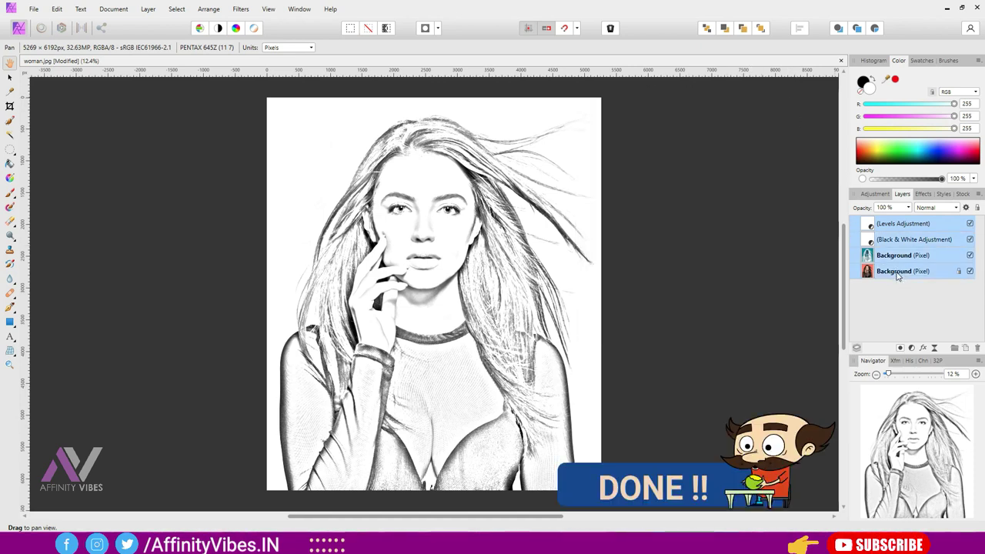
key(ctrl+g)
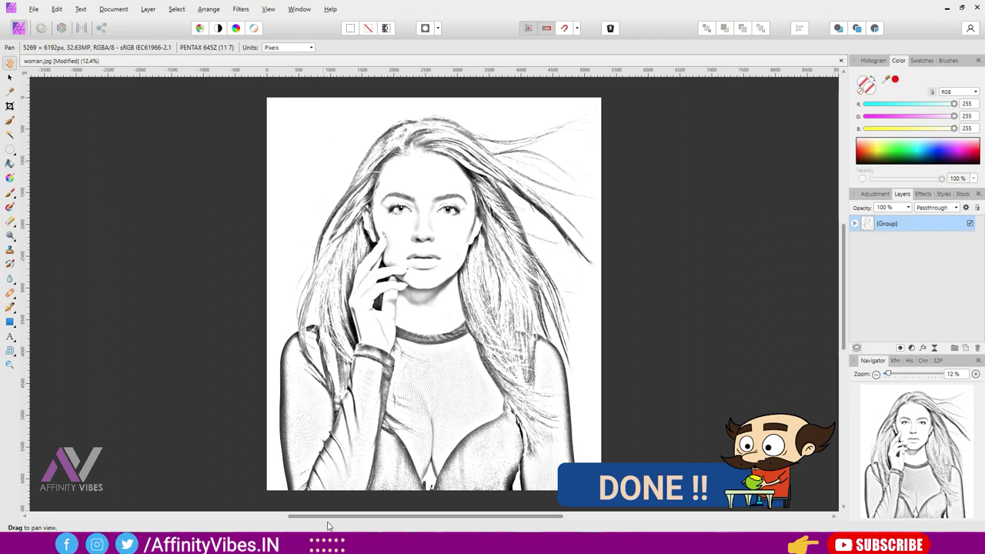
drag(609, 359, 647, 359)
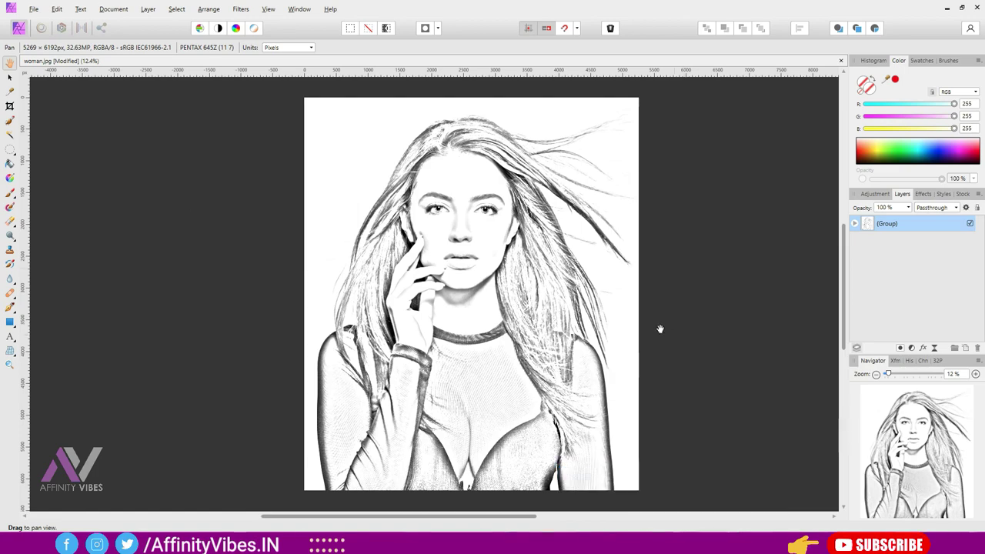
Step: Open issue-2465910_1920.jpg and add an empty Pixel layer above its Background
click(33, 8)
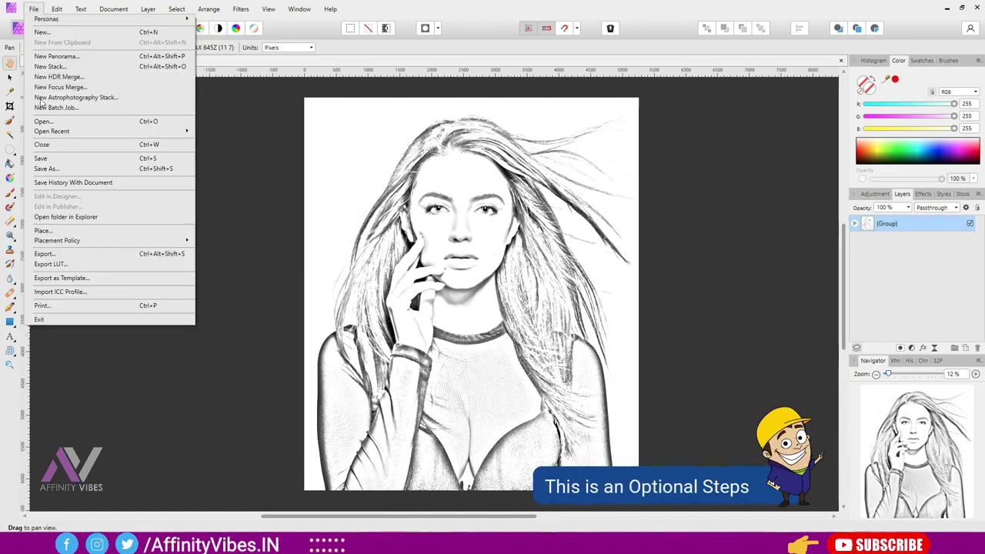
click(42, 122)
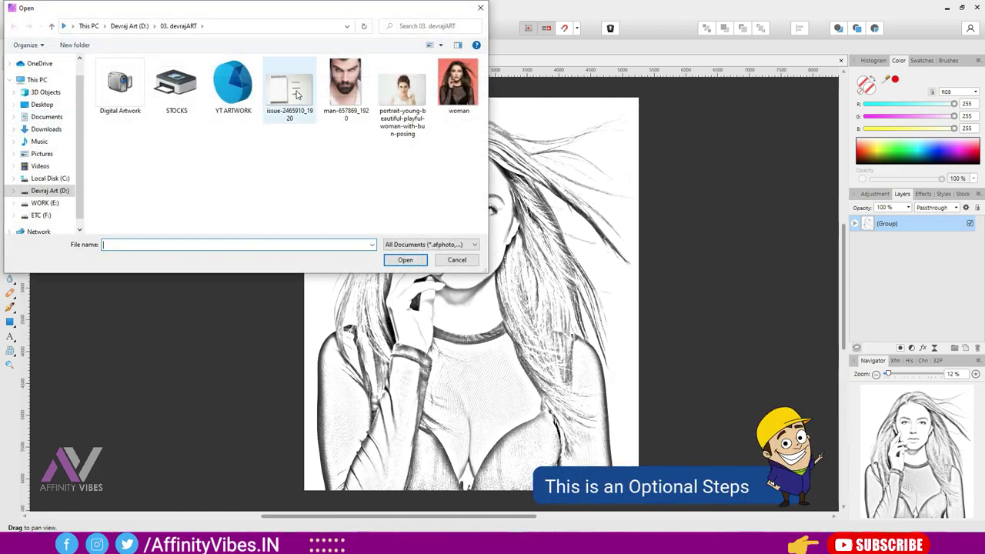
double_click(295, 91)
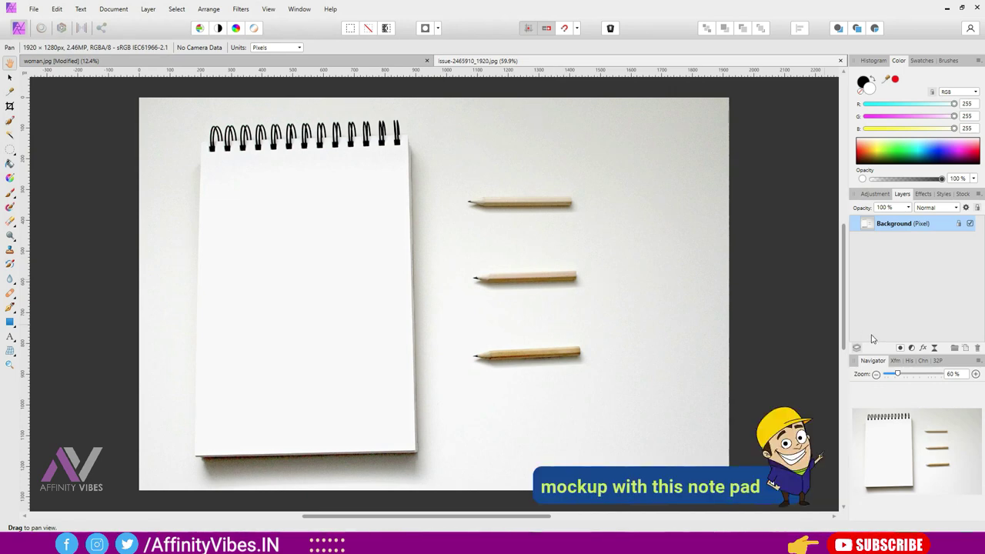
click(964, 348)
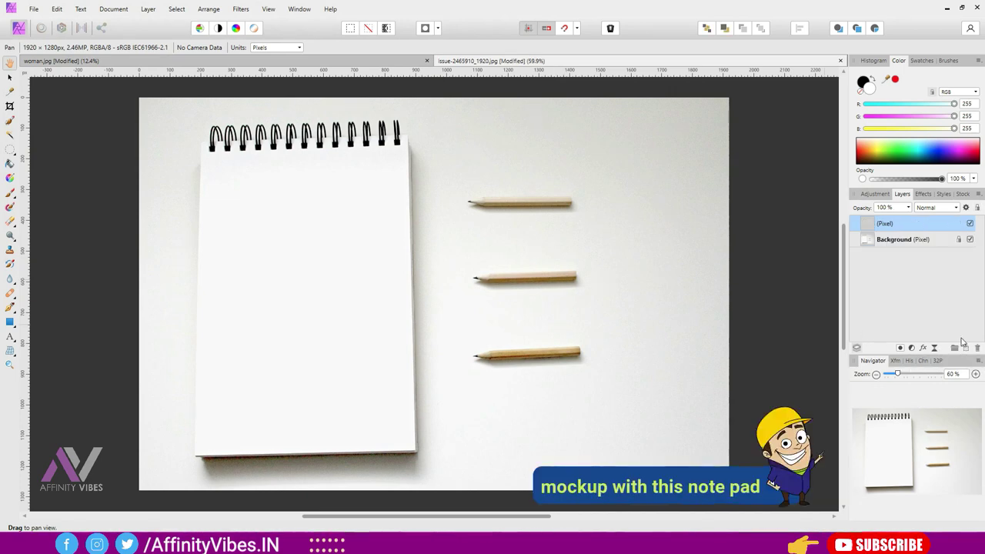
click(10, 308)
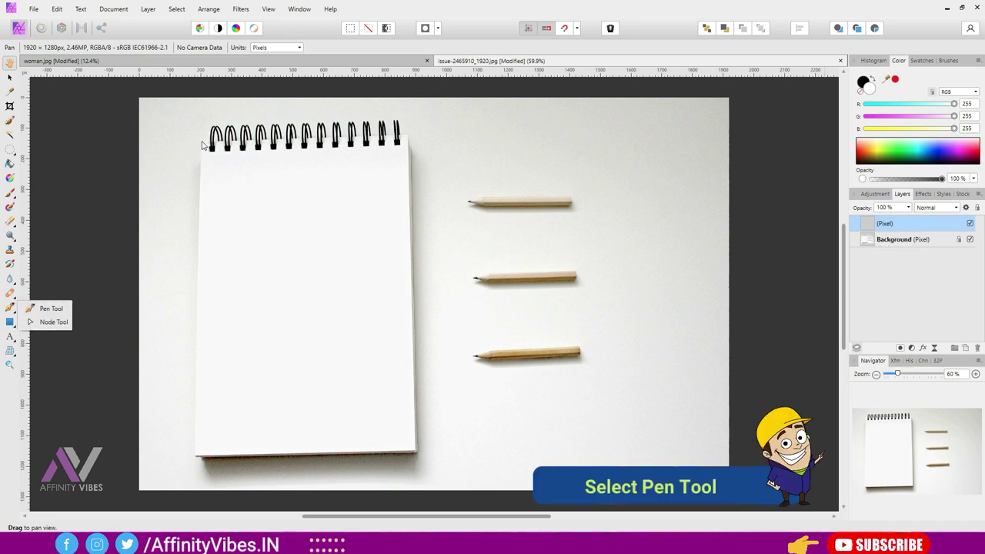
Step: Draw a closed Pen Tool curve on the notepad page's four corners, then return to woman.jpg
click(49, 309)
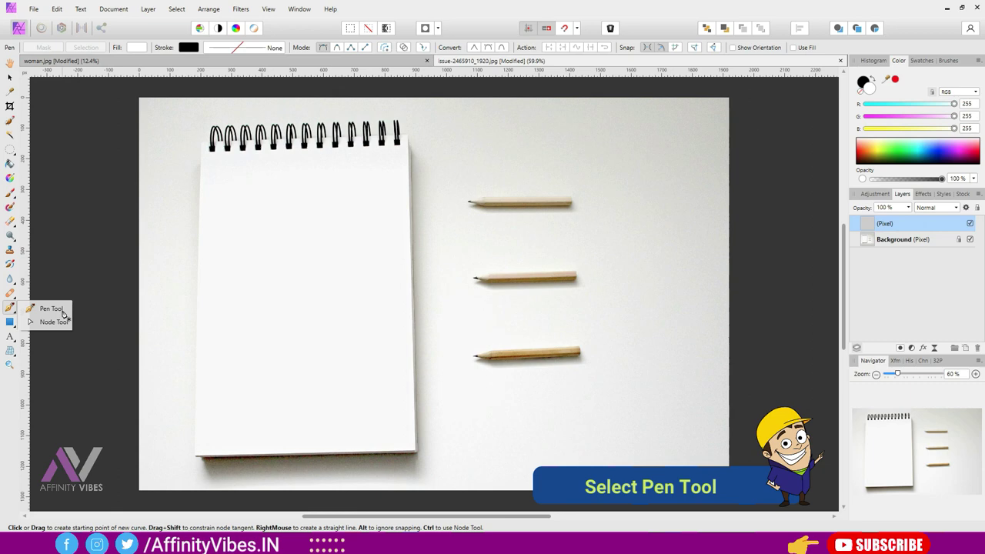
click(200, 141)
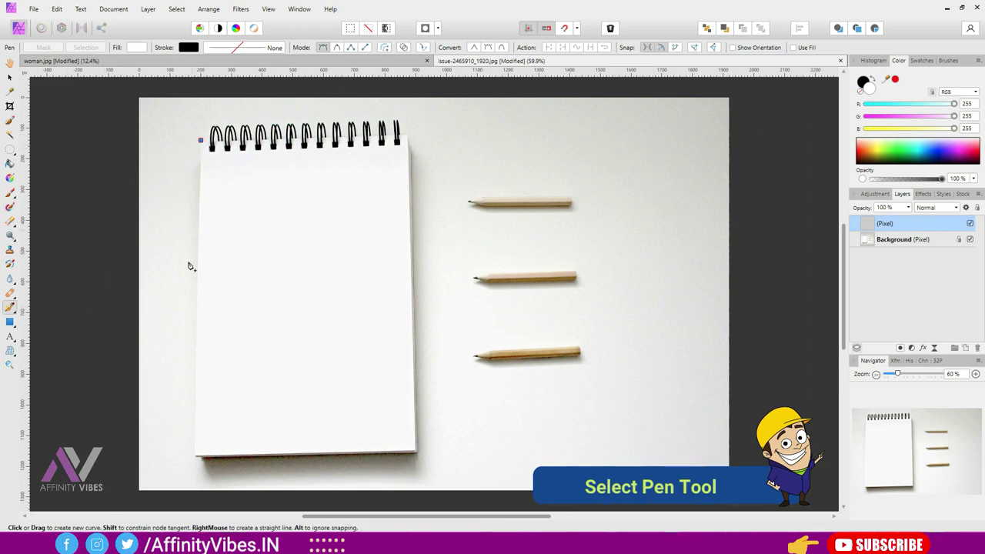
click(194, 455)
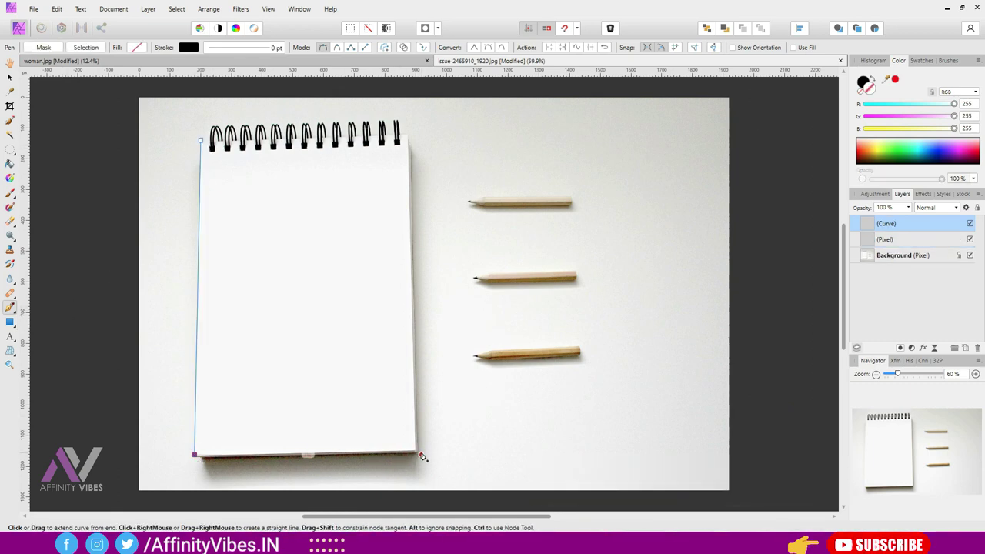
click(416, 452)
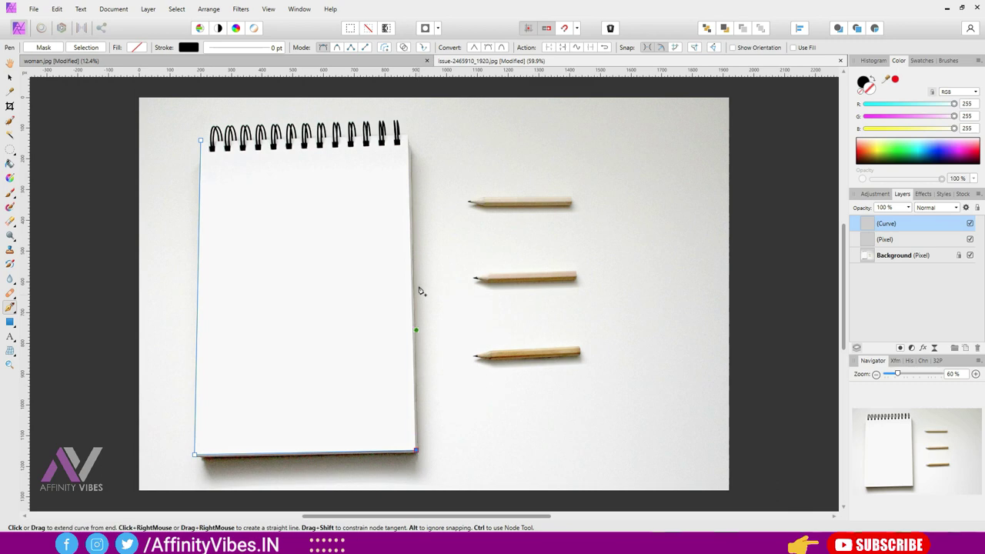
click(408, 134)
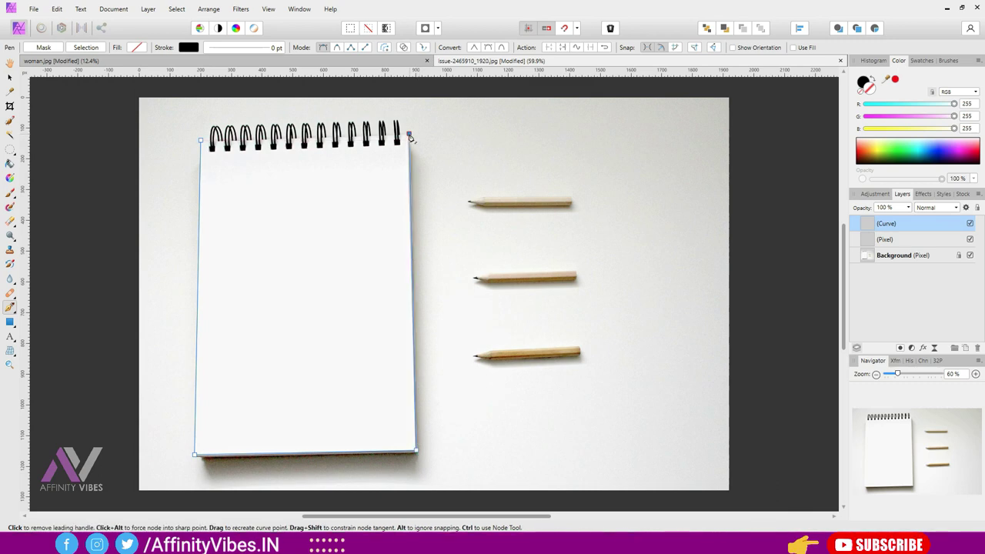
click(200, 142)
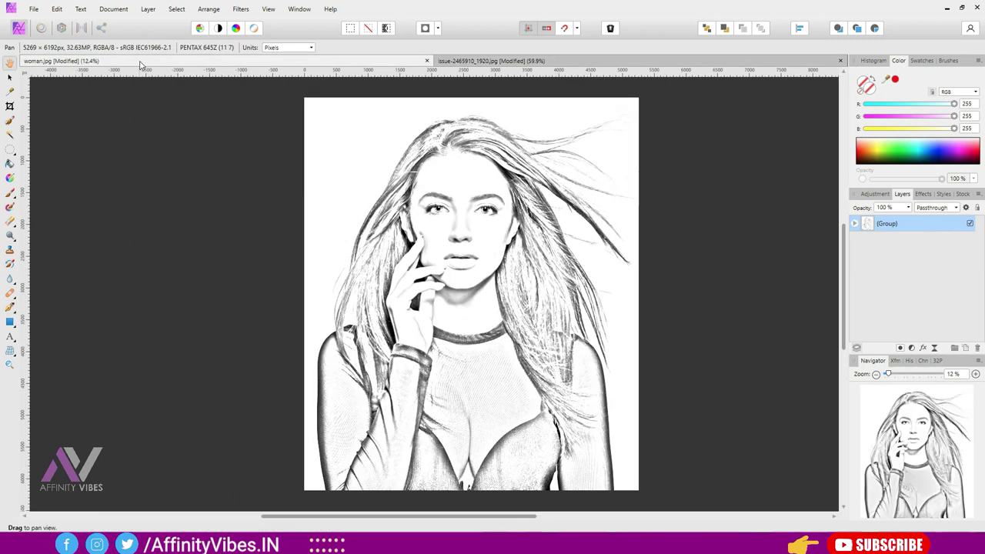
click(143, 61)
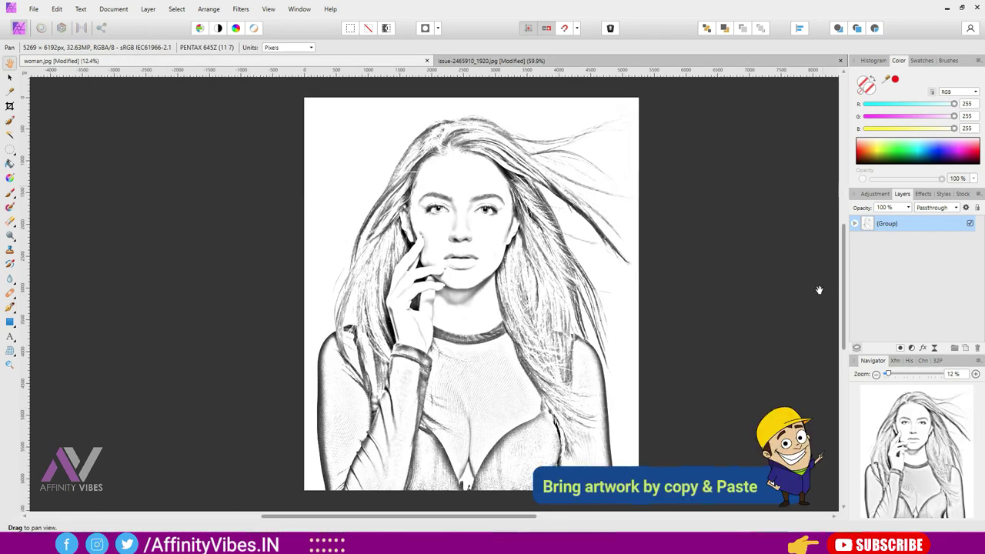
Step: Copy the sketch Group from woman.jpg and paste it into the notepad mockup
key(v)
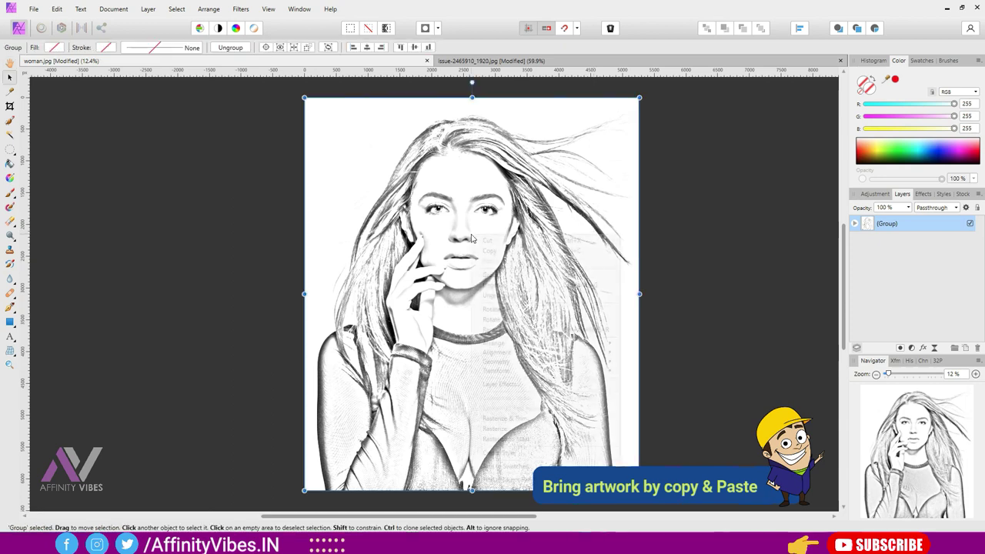
right_click(471, 234)
click(493, 251)
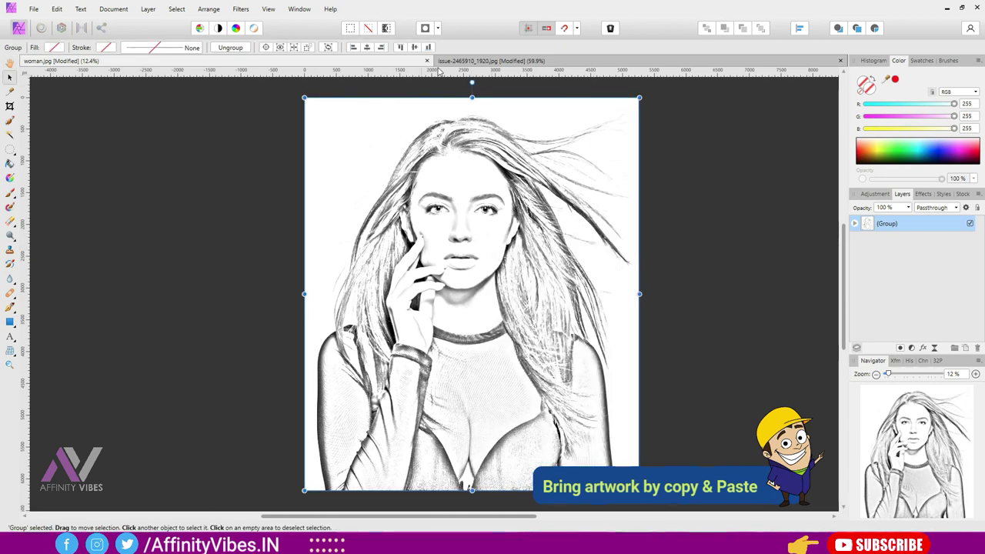
click(491, 60)
key(p)
right_click(352, 211)
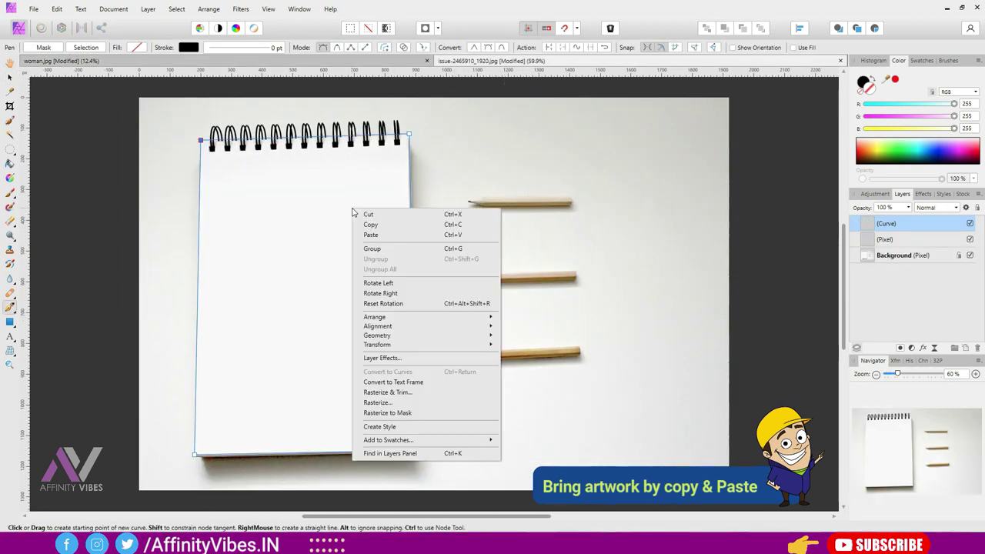
click(371, 235)
click(371, 235)
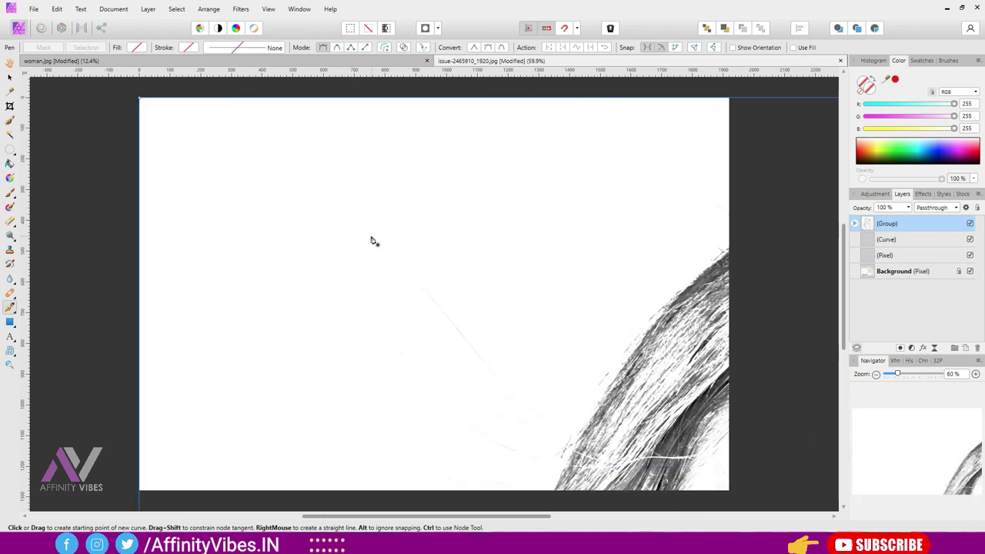
Step: Scale the pasted sketch down over the notepad's blank page and fit the view
key(a)
scroll(372, 238, down, 3)
scroll(372, 238, down, 2)
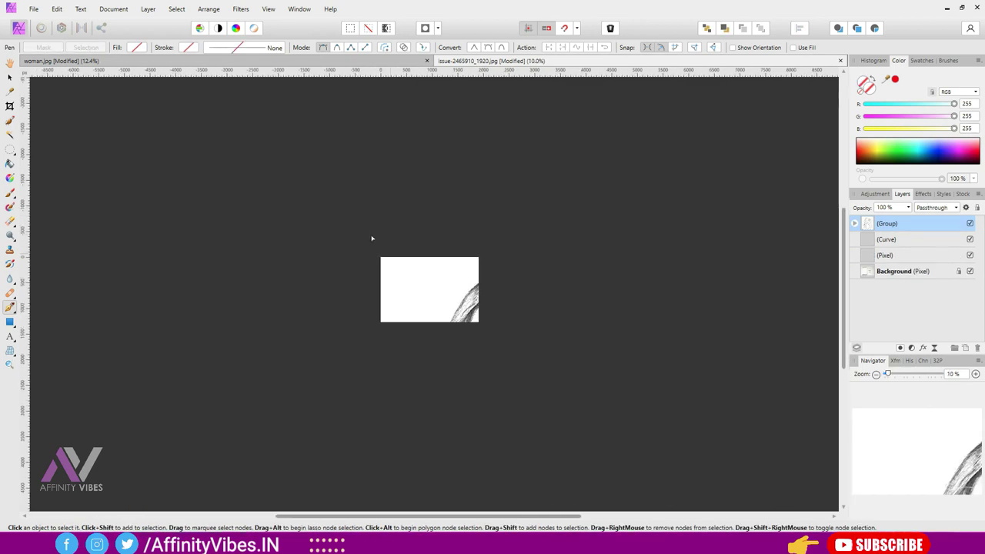
key(p)
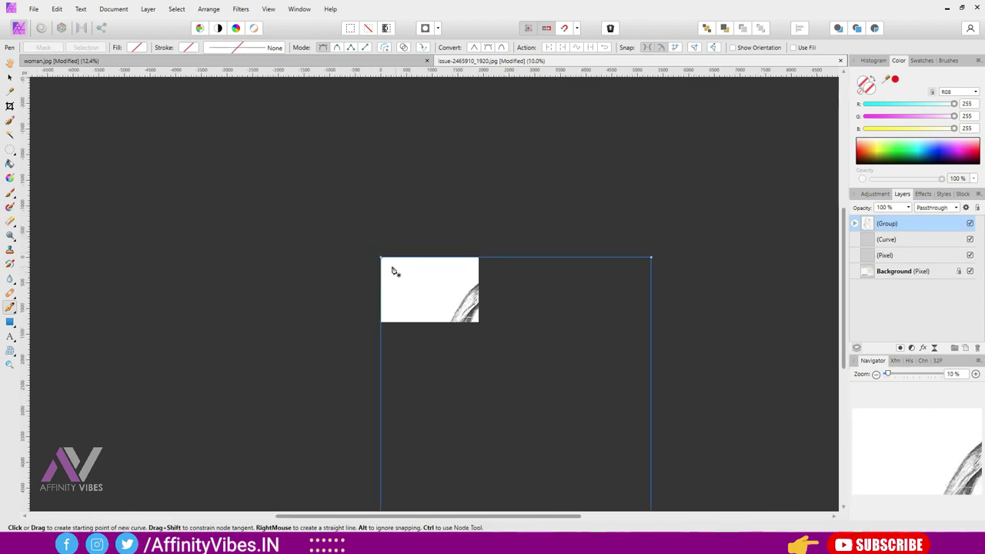
click(10, 78)
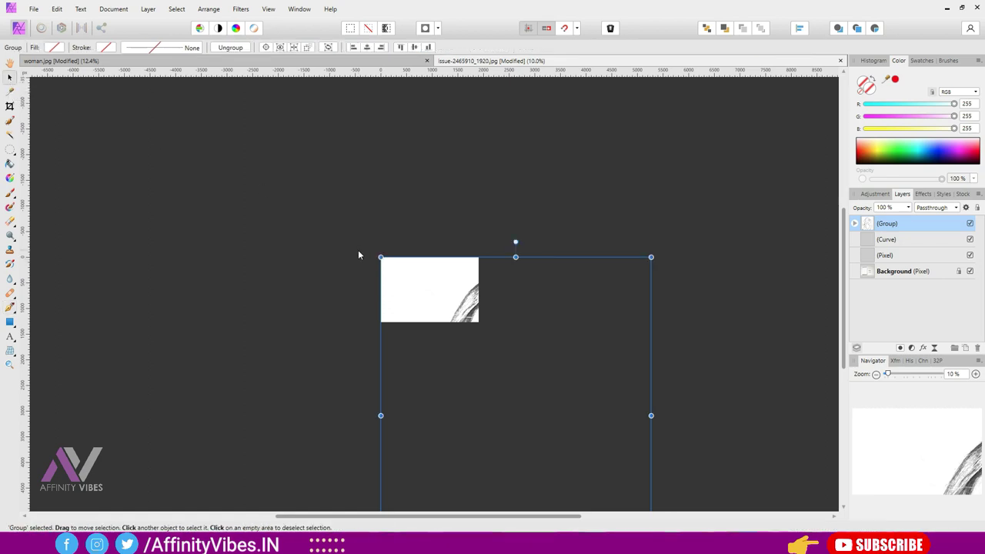
mouse_move(380, 256)
mouse_down()
mouse_move(495, 391)
mouse_move(410, 271)
mouse_move(418, 286)
mouse_up()
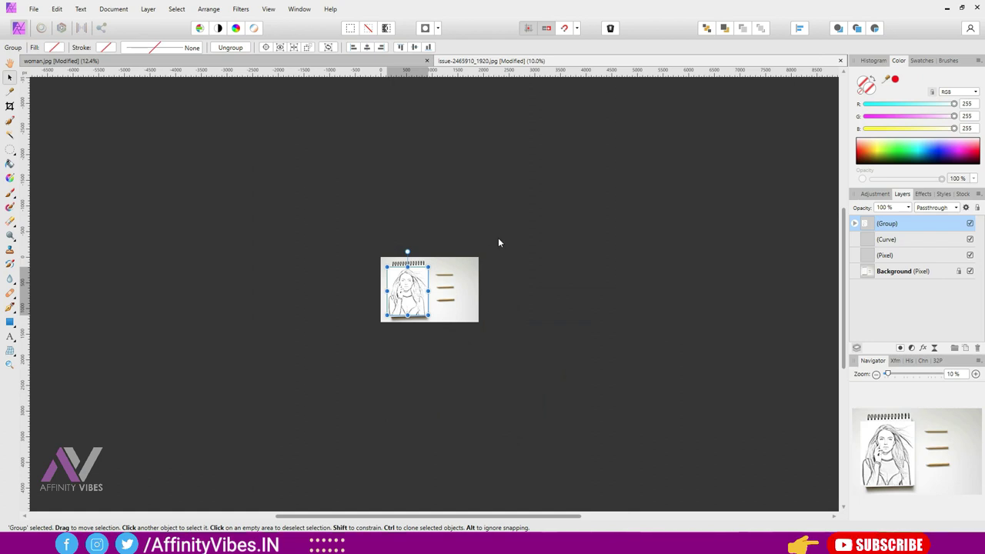
key(ctrl+0)
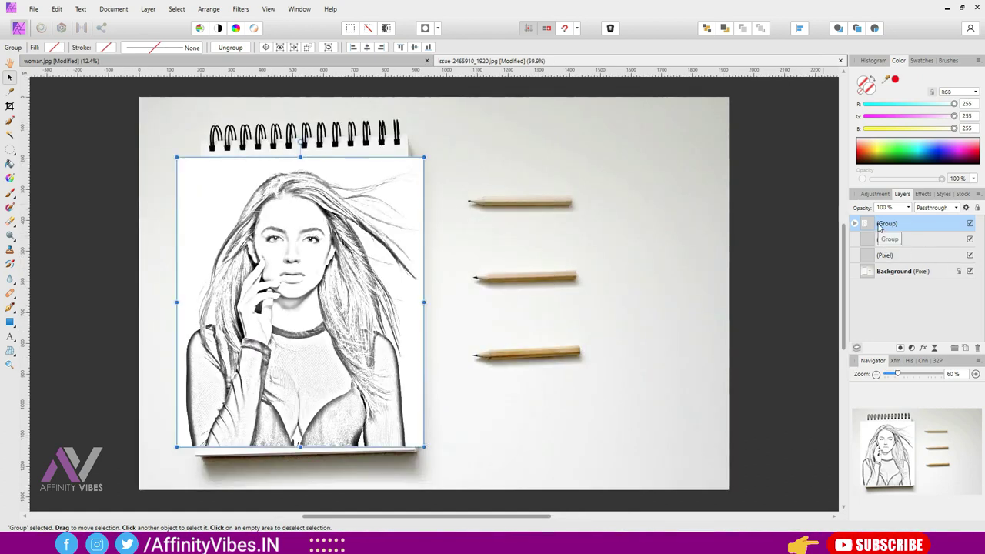
Step: Nest the sketch Group inside the Curve layer, then expand Curve to confirm the clip
click(854, 223)
click(854, 224)
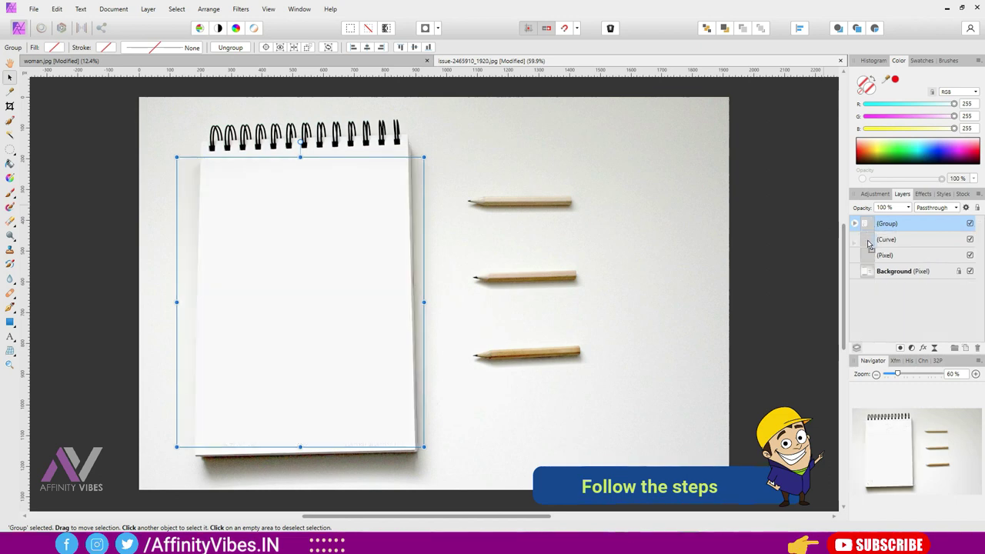
drag(869, 243, 888, 246)
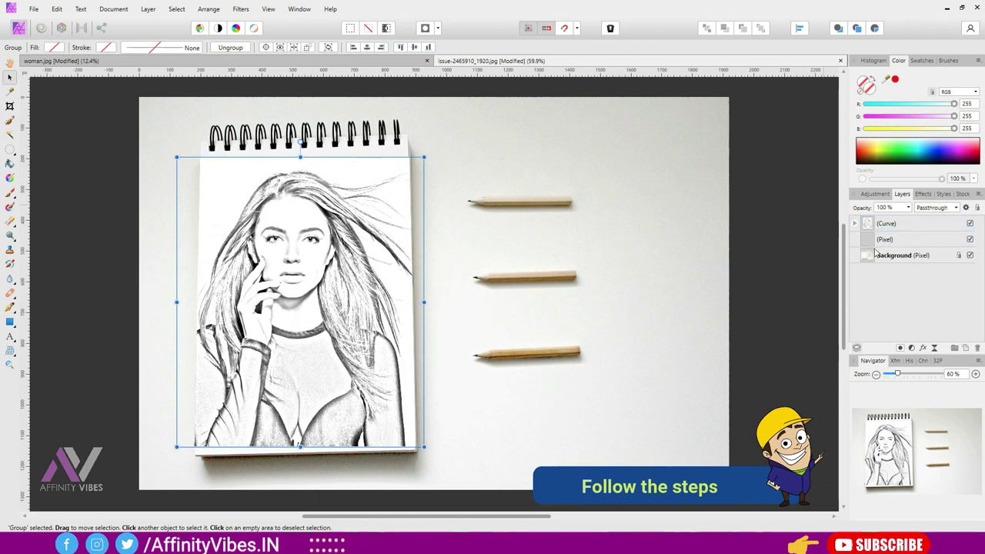
click(809, 258)
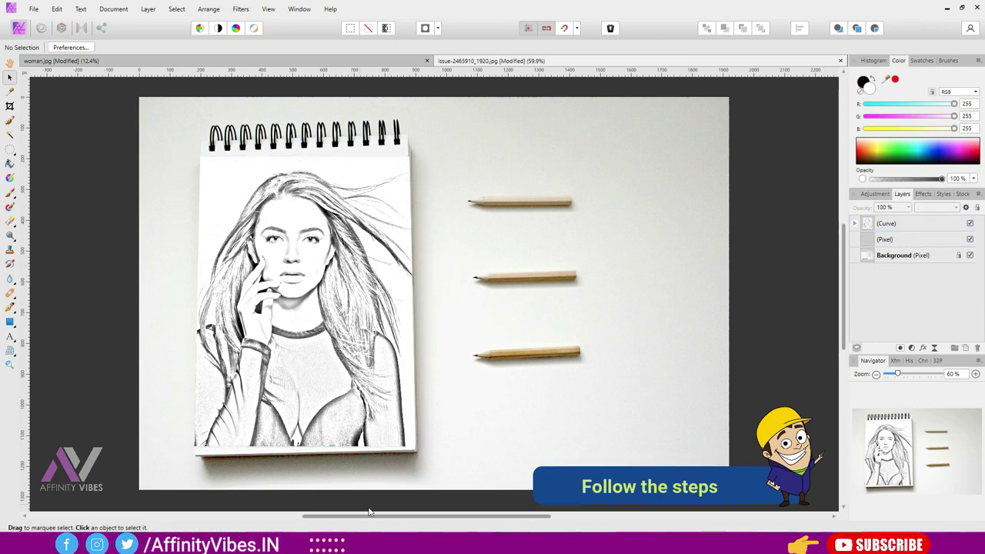
drag(389, 520, 348, 520)
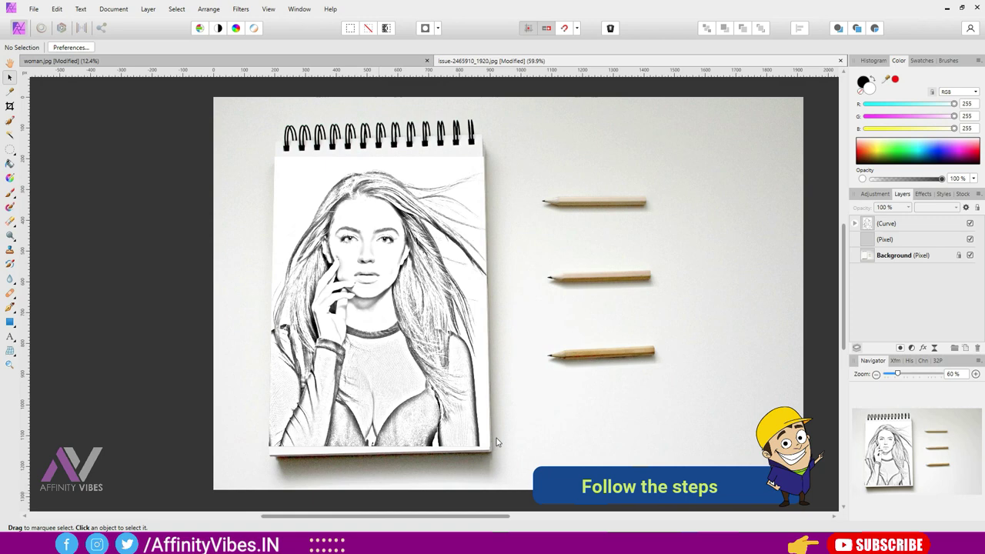
click(886, 223)
drag(867, 223, 866, 224)
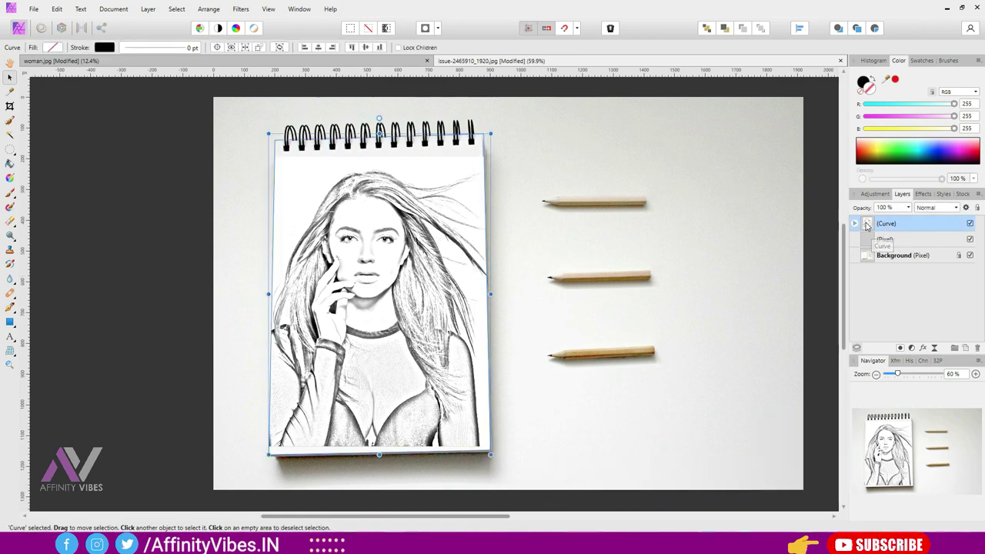
click(856, 224)
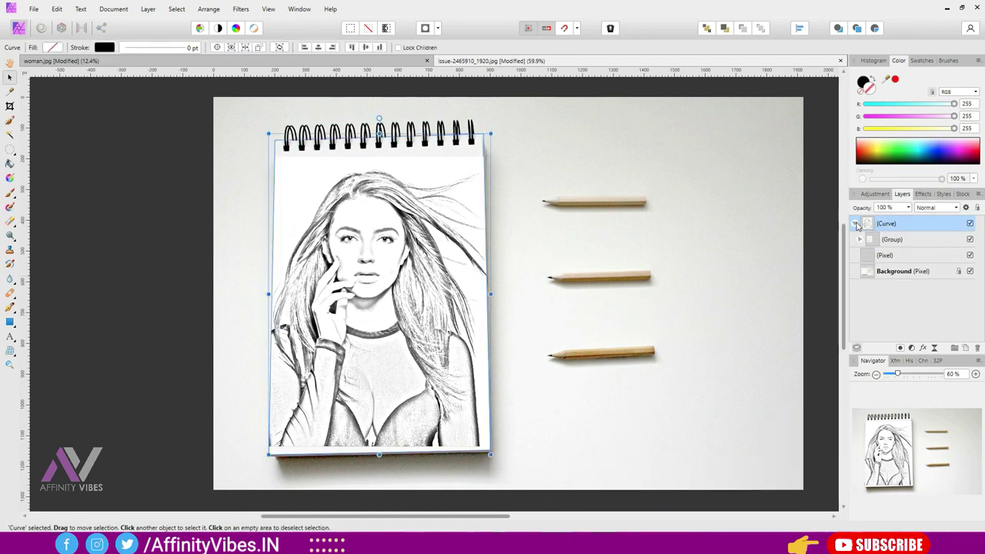
click(873, 241)
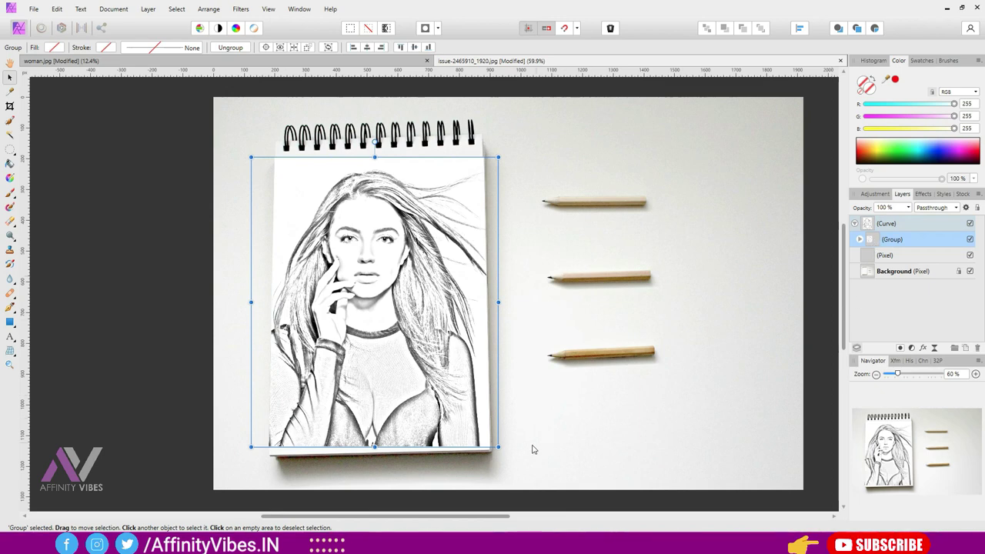
Step: Enlarge the clipped sketch from its corners and nudge it left to fill the notepad page
mouse_move(502, 452)
mouse_down()
mouse_move(544, 441)
mouse_move(510, 406)
mouse_up()
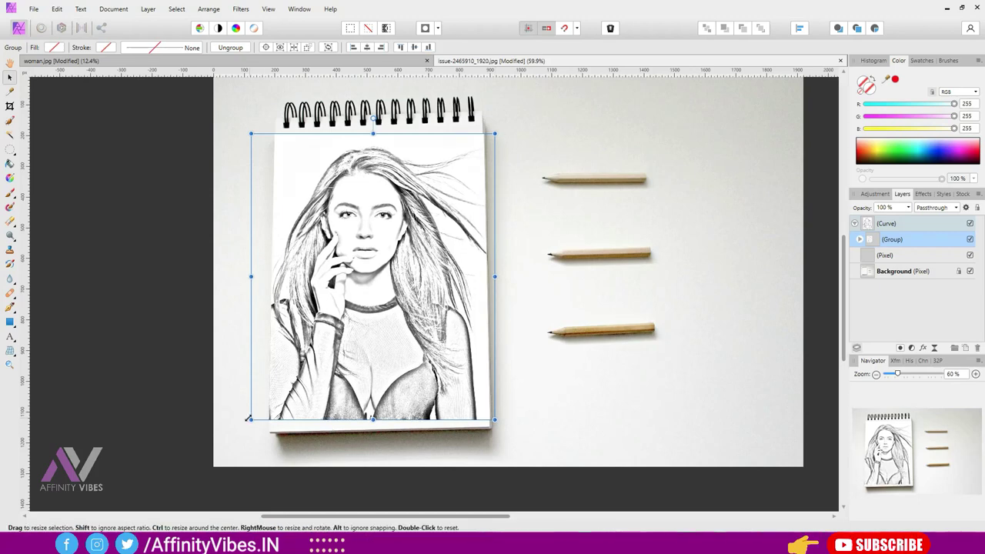
drag(248, 419, 238, 435)
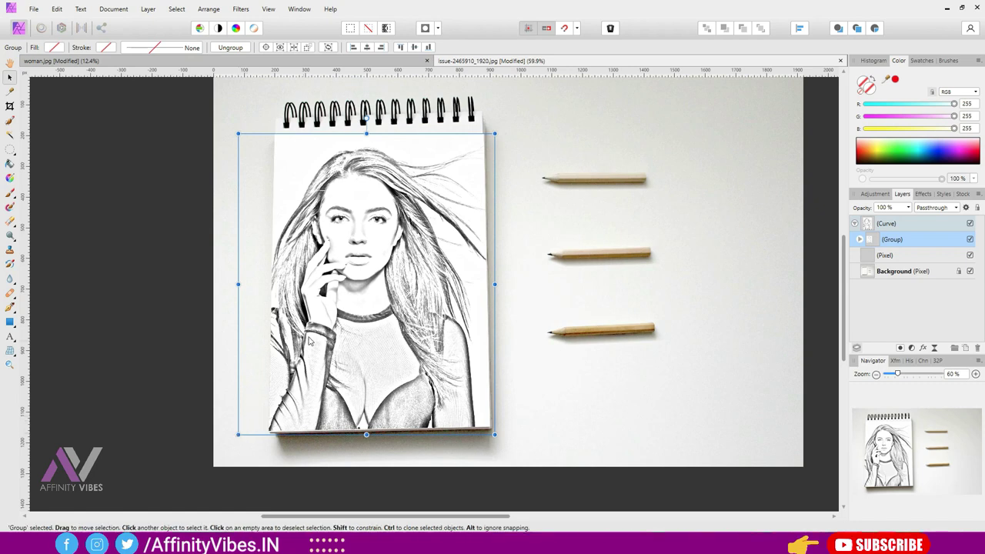
mouse_move(323, 340)
mouse_down()
mouse_move(315, 338)
mouse_move(335, 337)
mouse_up()
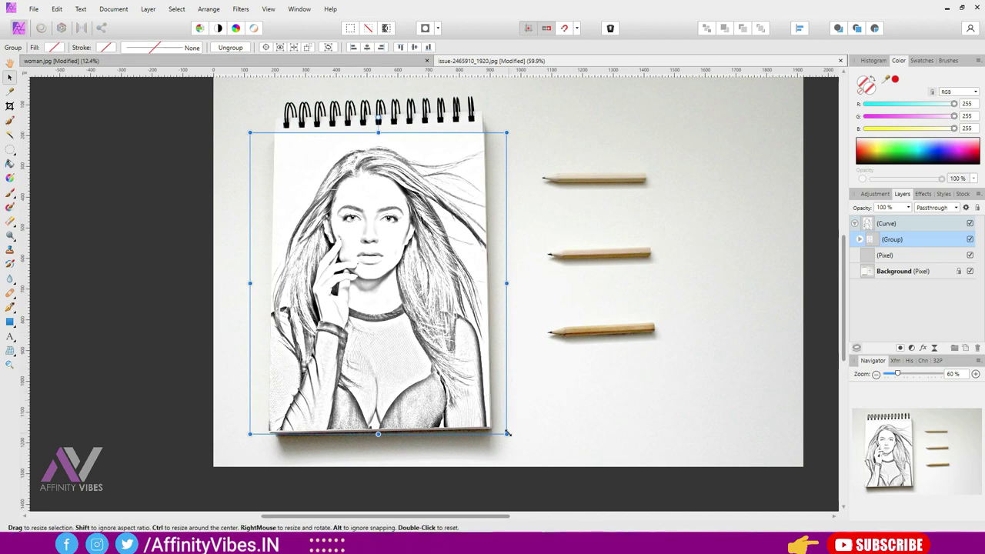
click(555, 410)
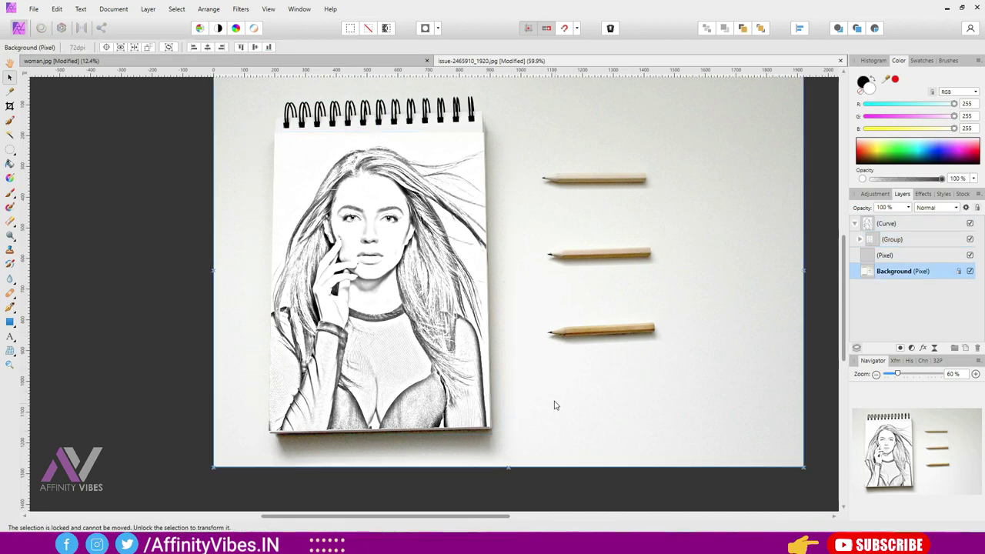
Step: Set the notepad page (Curve) layer's blend mode to Multiply, then view the whole mockup
click(900, 228)
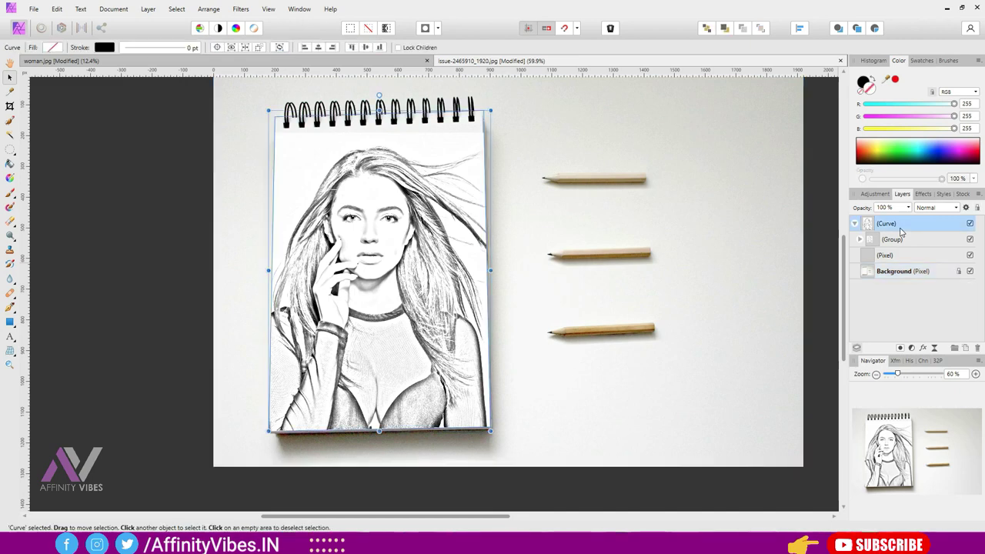
click(969, 223)
click(969, 223)
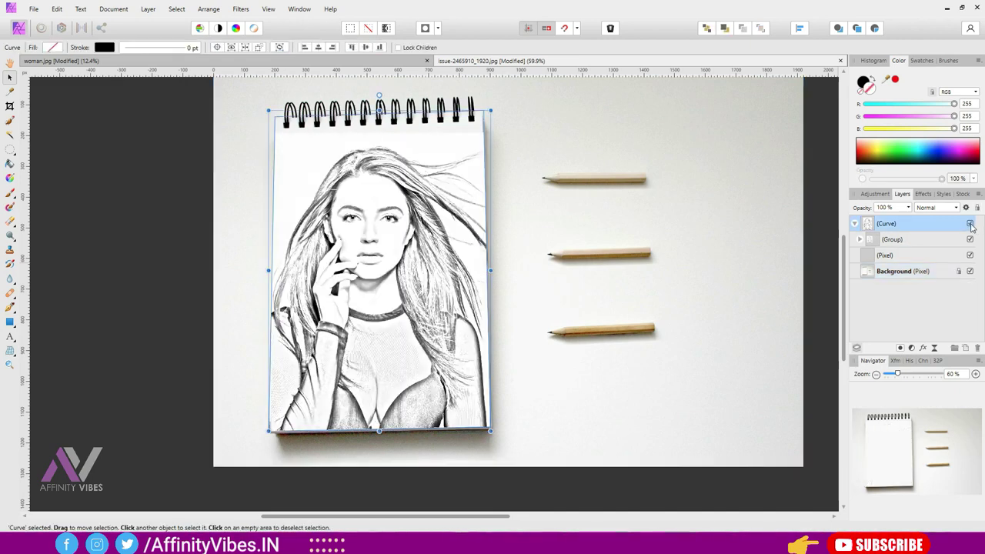
click(927, 208)
click(931, 246)
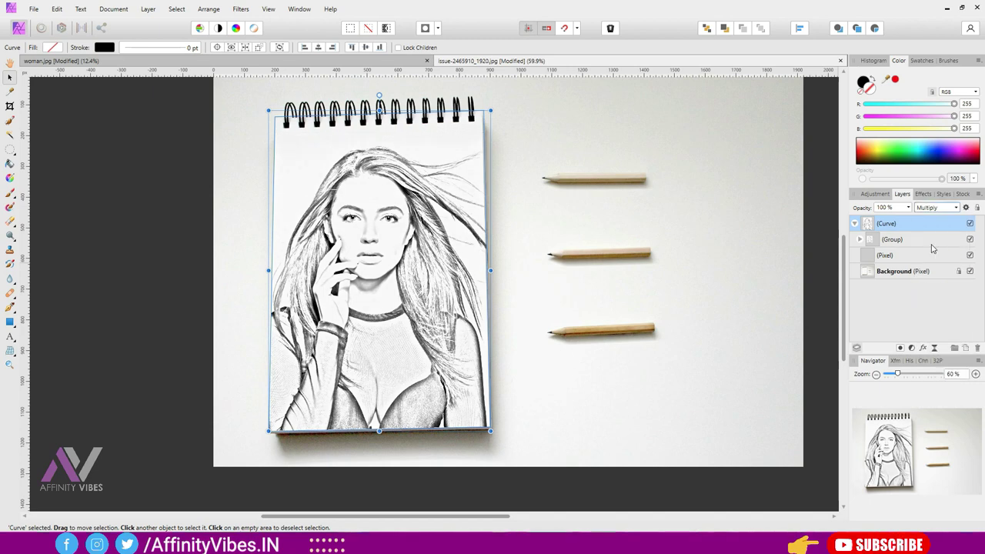
click(635, 149)
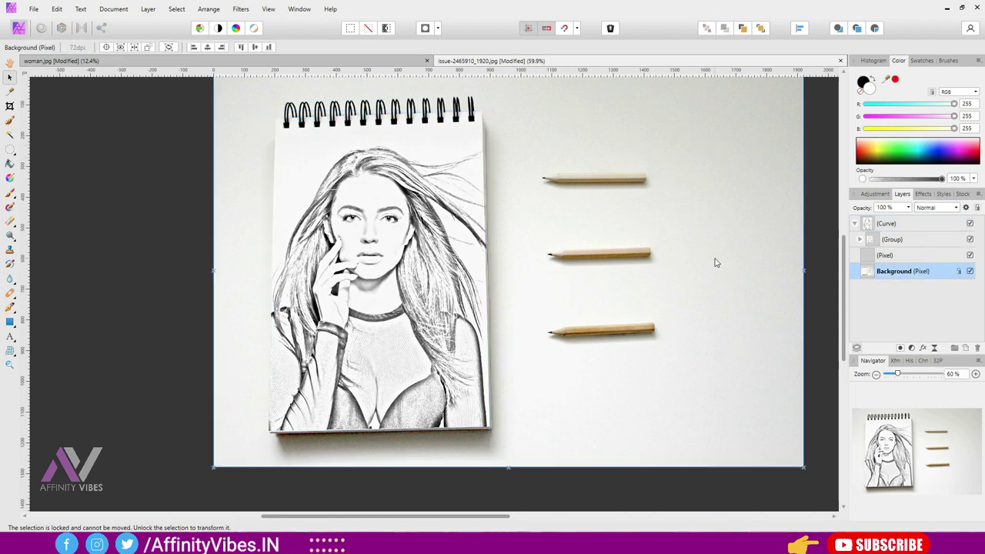
key(ctrl+minus)
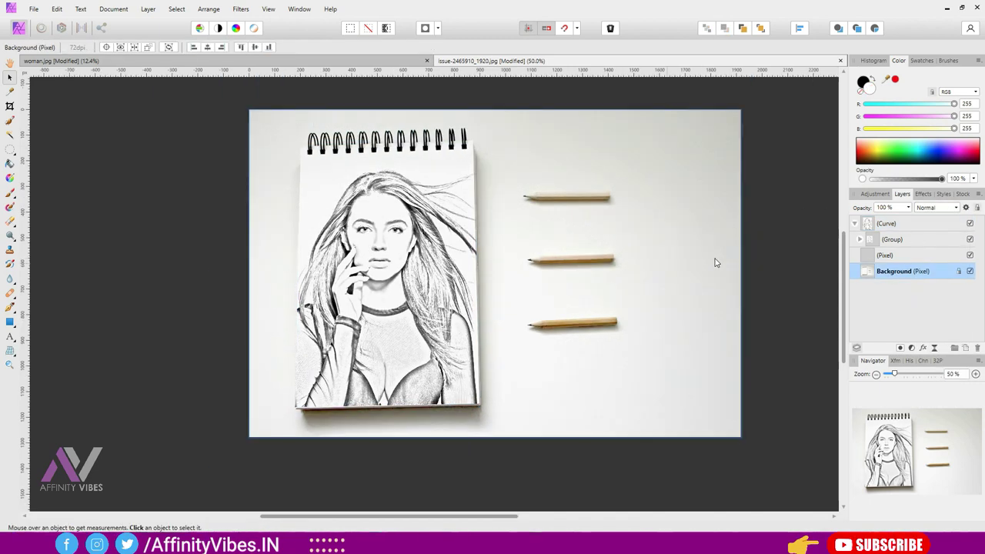
key(ctrl+plus)
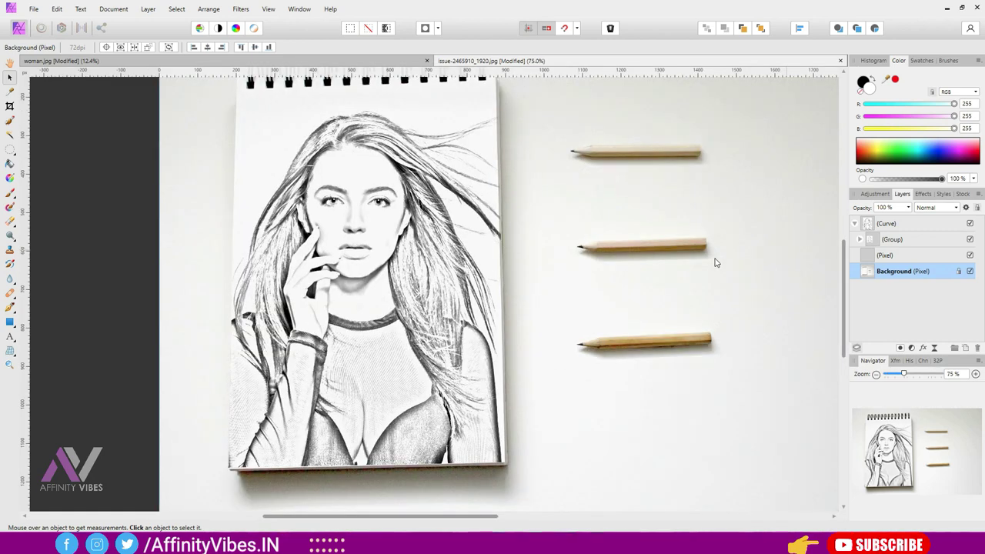
key(ctrl+0)
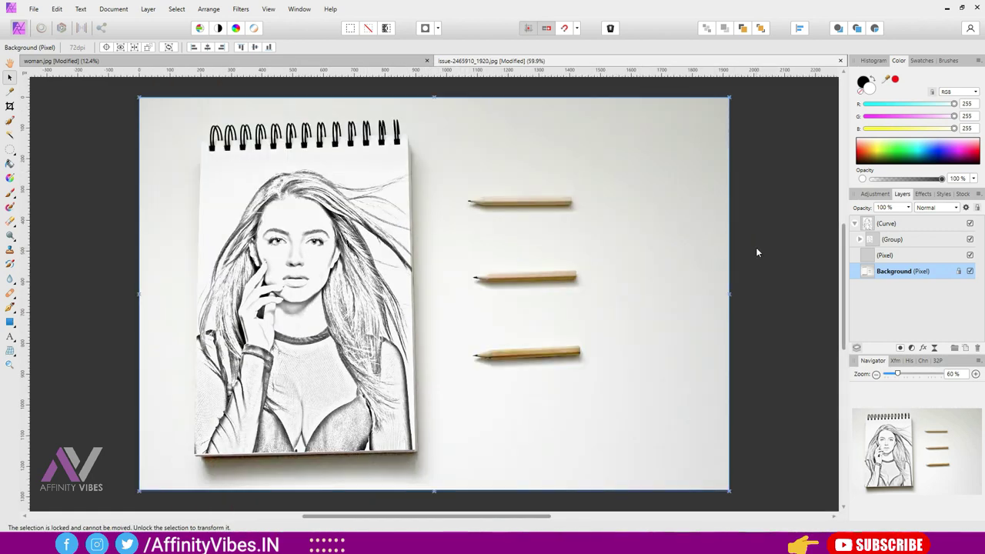
Step: Add a Levels adjustment with gamma raised to 2 and black level set to 10%
click(911, 347)
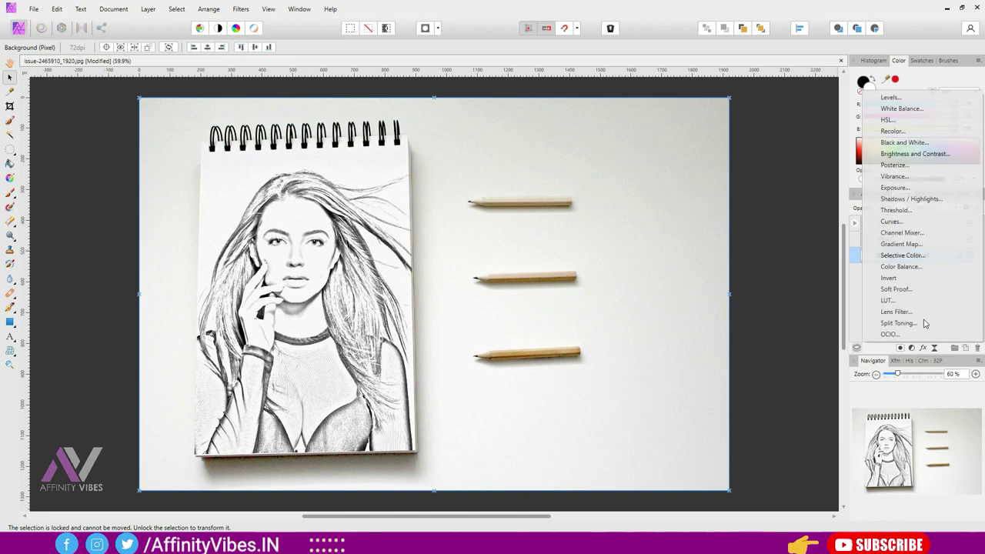
click(891, 98)
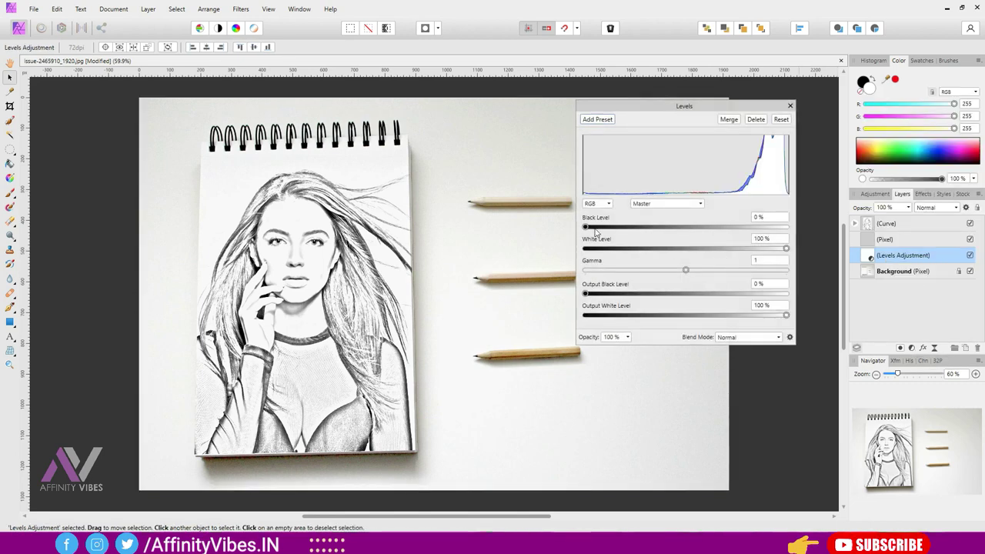
mouse_move(586, 229)
mouse_down()
mouse_move(704, 227)
mouse_move(559, 220)
mouse_up()
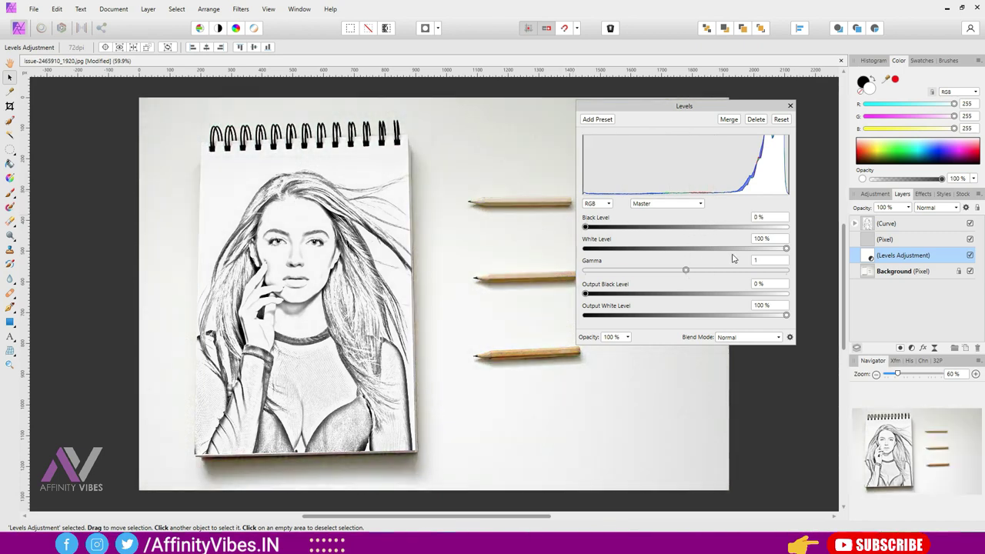
mouse_move(786, 250)
mouse_down()
mouse_move(745, 250)
mouse_move(822, 250)
mouse_up()
drag(686, 271, 750, 271)
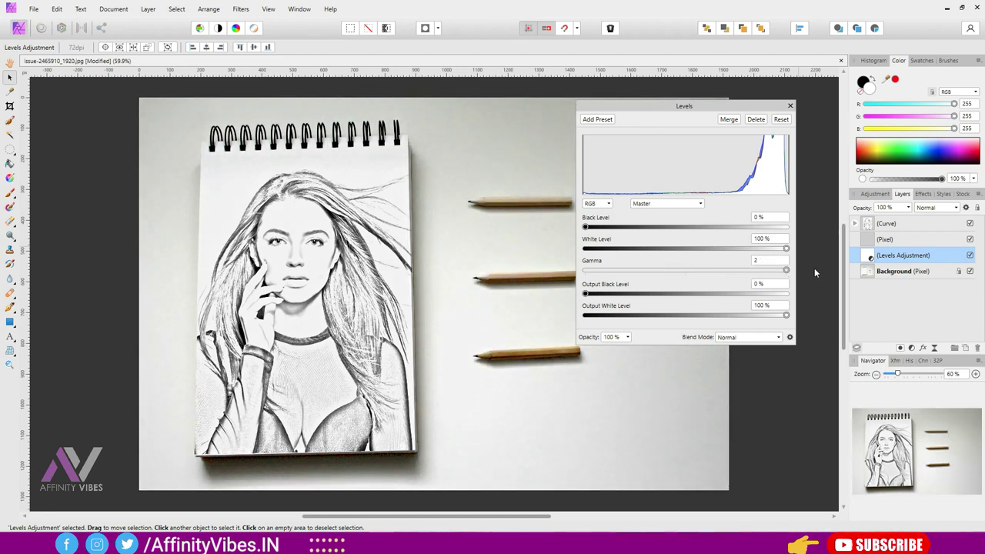
drag(708, 111, 692, 277)
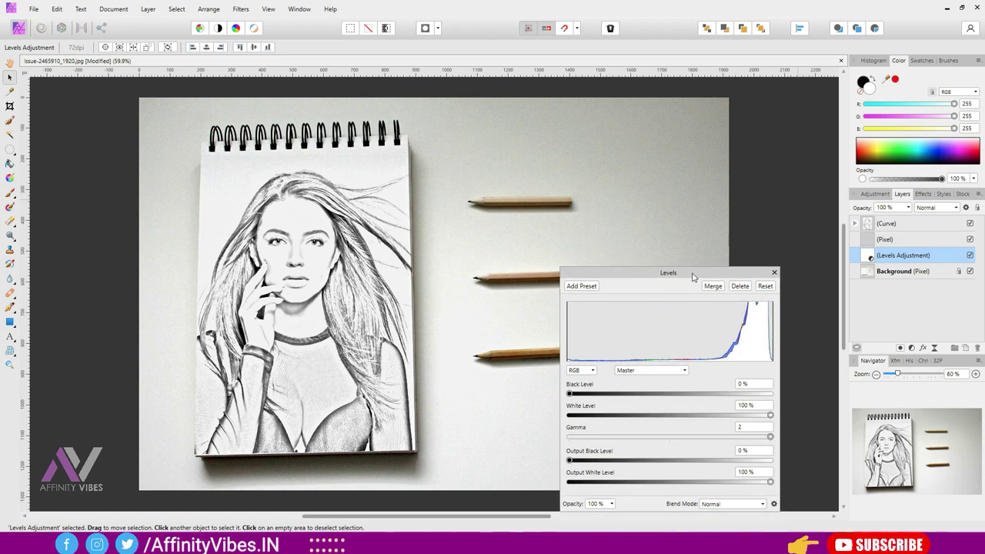
drag(570, 395, 592, 396)
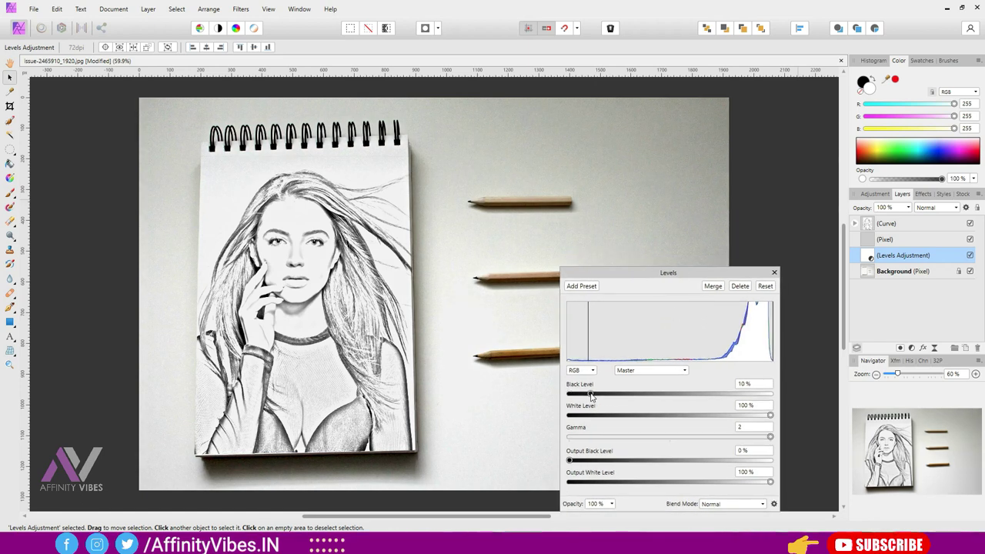
click(775, 273)
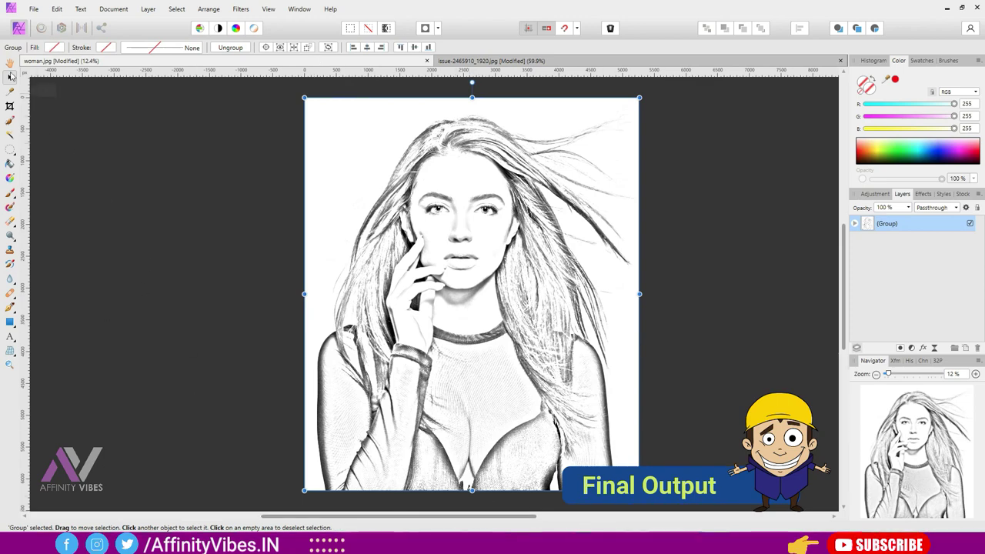
key(h)
drag(350, 519, 423, 505)
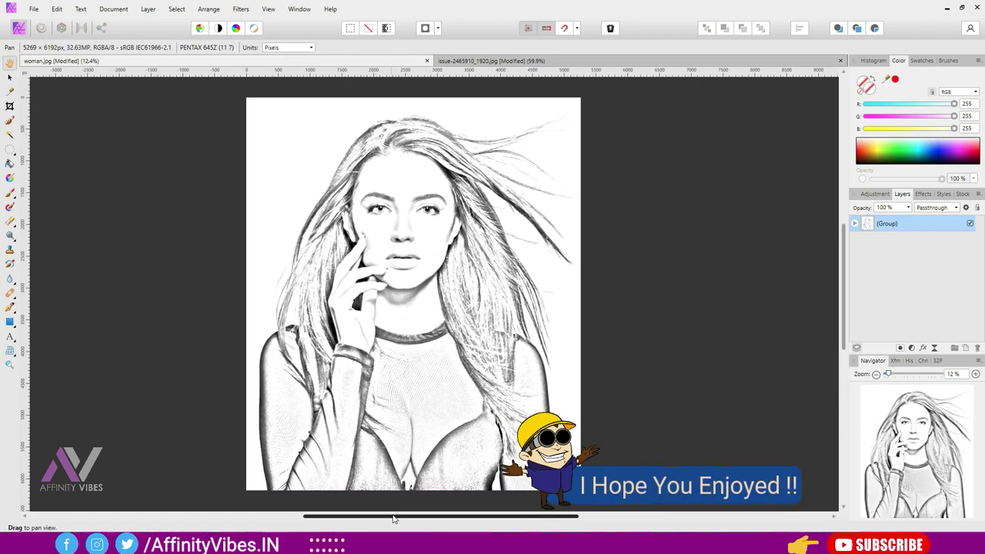